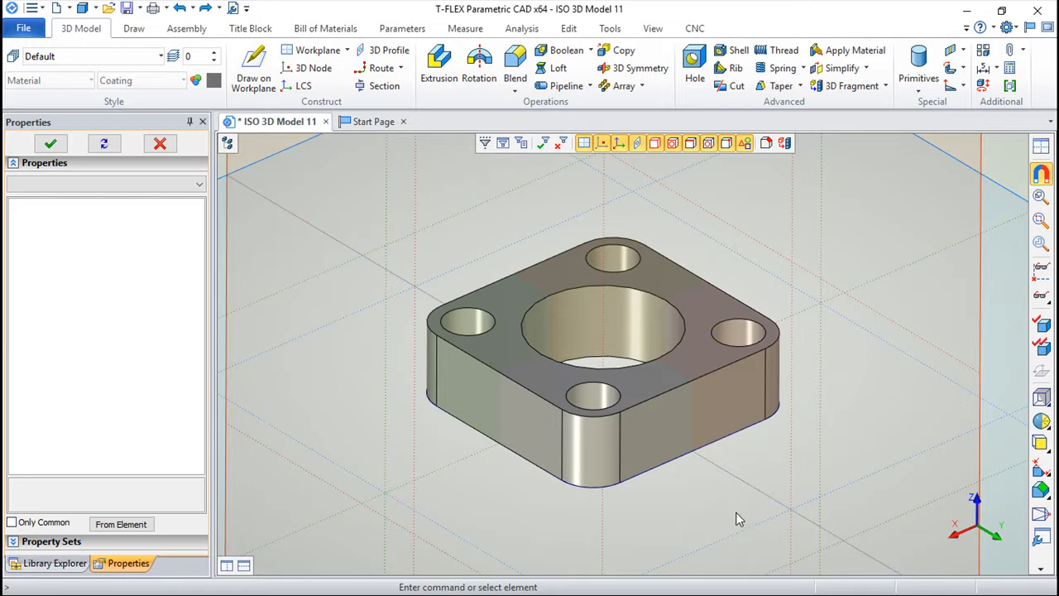
# Start a new section by plane and place the cutting plane on the Front workplane.
pyautogui.moveTo(804, 476); pyautogui.dragTo(785, 456, button='middle')
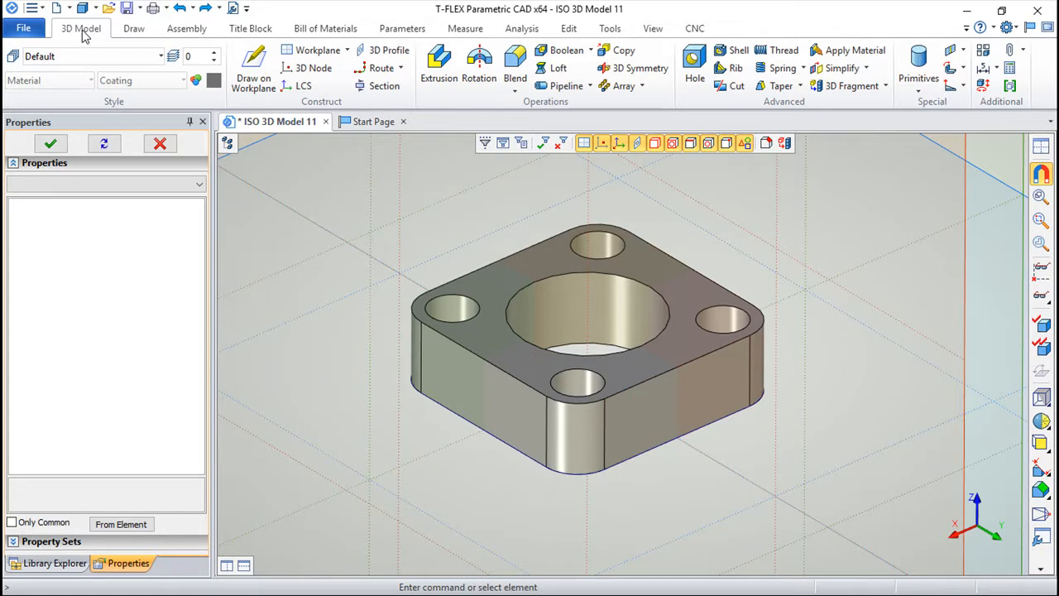
pyautogui.click(379, 88)
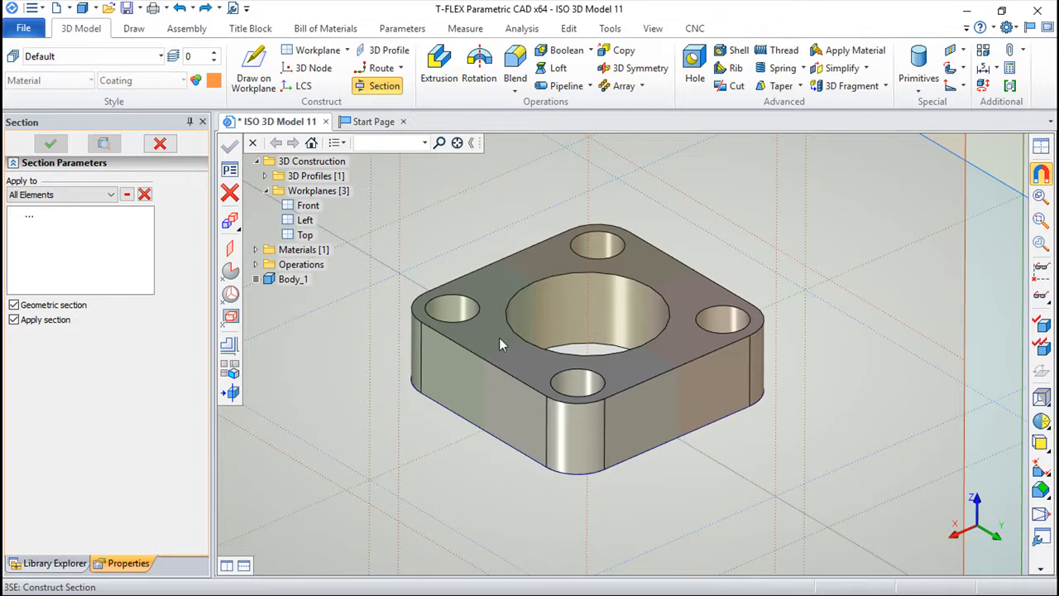
pyautogui.click(232, 251)
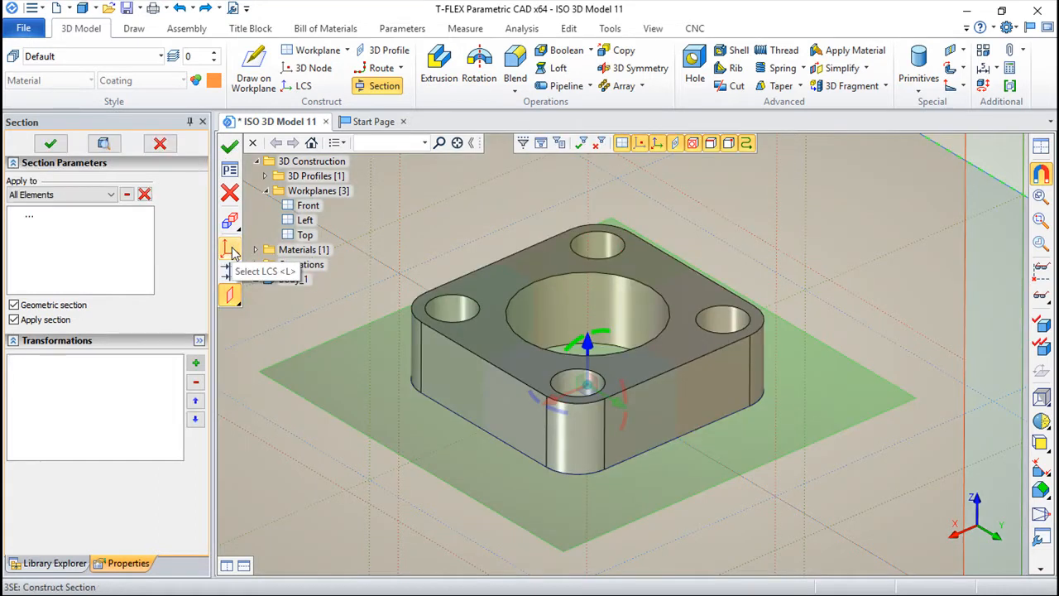
pyautogui.scroll(-5, 482, 246)
pyautogui.moveTo(473, 237); pyautogui.dragTo(533, 288, button='middle')
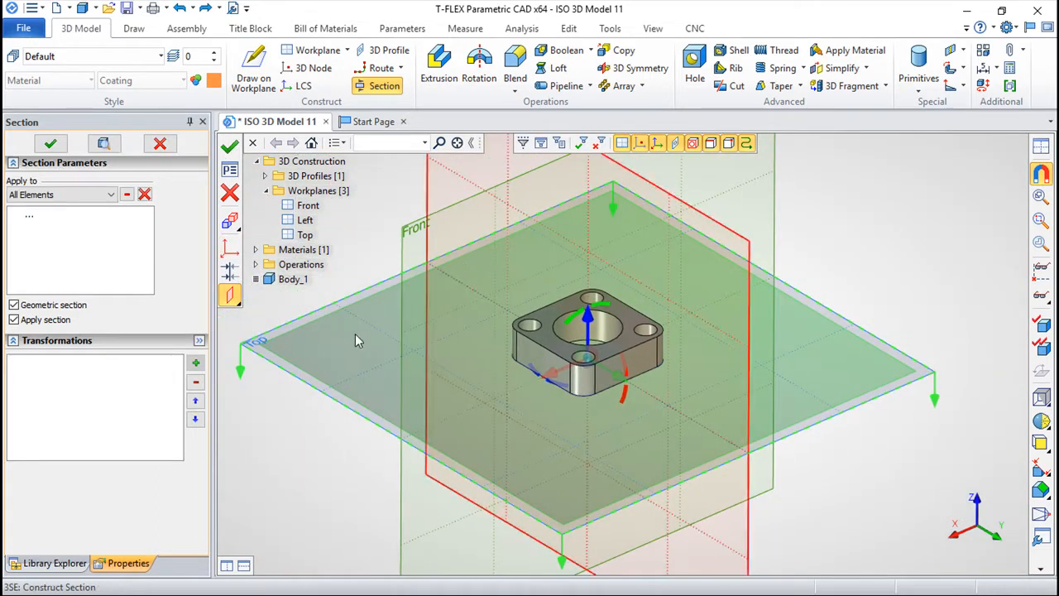
pyautogui.click(405, 255)
# Rotate the section plane 21 degrees about Y, shift it -8 along Z, and apply the section.
pyautogui.moveTo(397, 373); pyautogui.dragTo(747, 397, button='middle')
pyautogui.moveTo(615, 373); pyautogui.dragTo(629, 369)
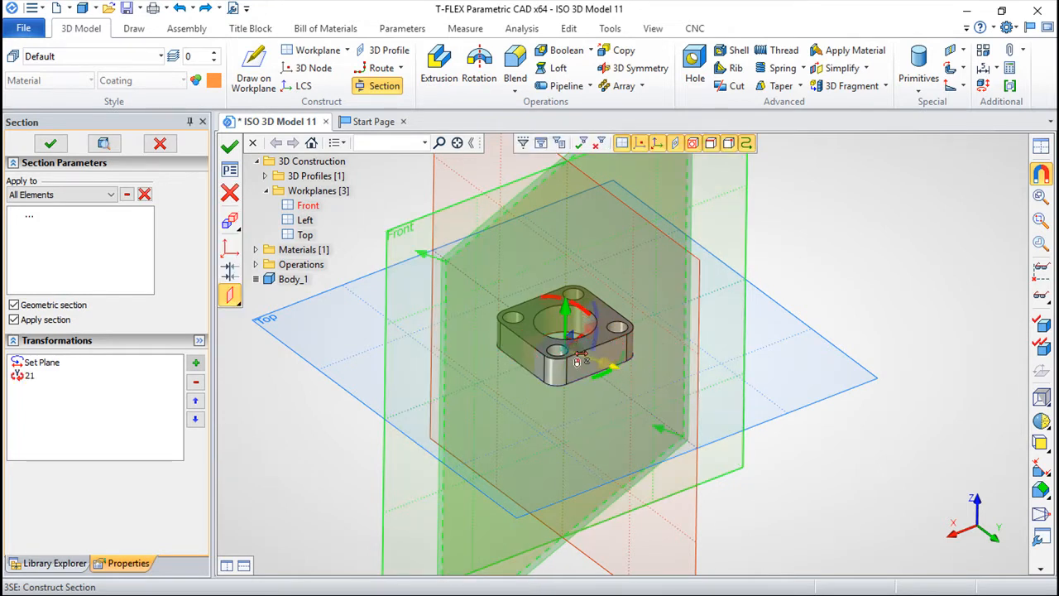
pyautogui.moveTo(599, 365); pyautogui.dragTo(591, 363)
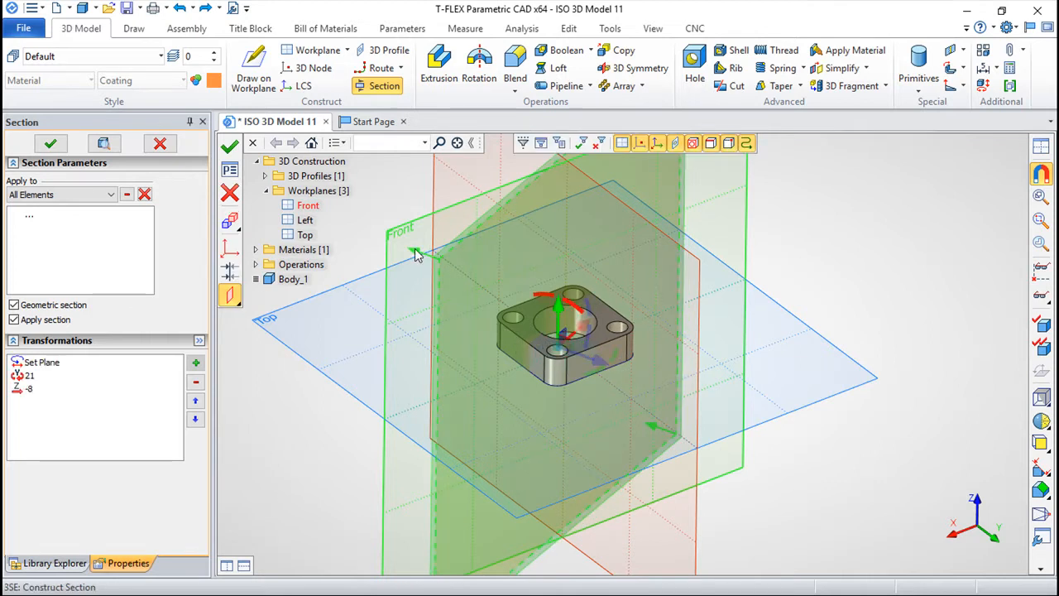
pyautogui.click(232, 277)
pyautogui.click(231, 146)
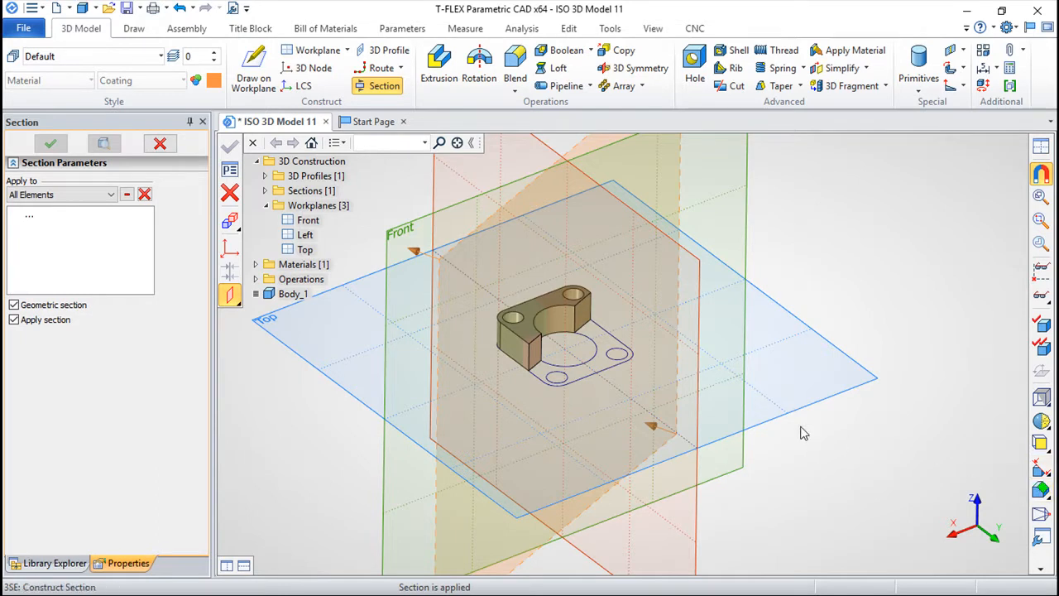
# Turn off the applied Section_1 in the 3D view.
pyautogui.scroll(-1, 804, 384)
pyautogui.moveTo(801, 392); pyautogui.dragTo(797, 433, button='middle')
pyautogui.moveTo(798, 461)
pyautogui.mouseDown()
pyautogui.moveTo(768, 435)
pyautogui.moveTo(786, 453)
pyautogui.mouseUp()
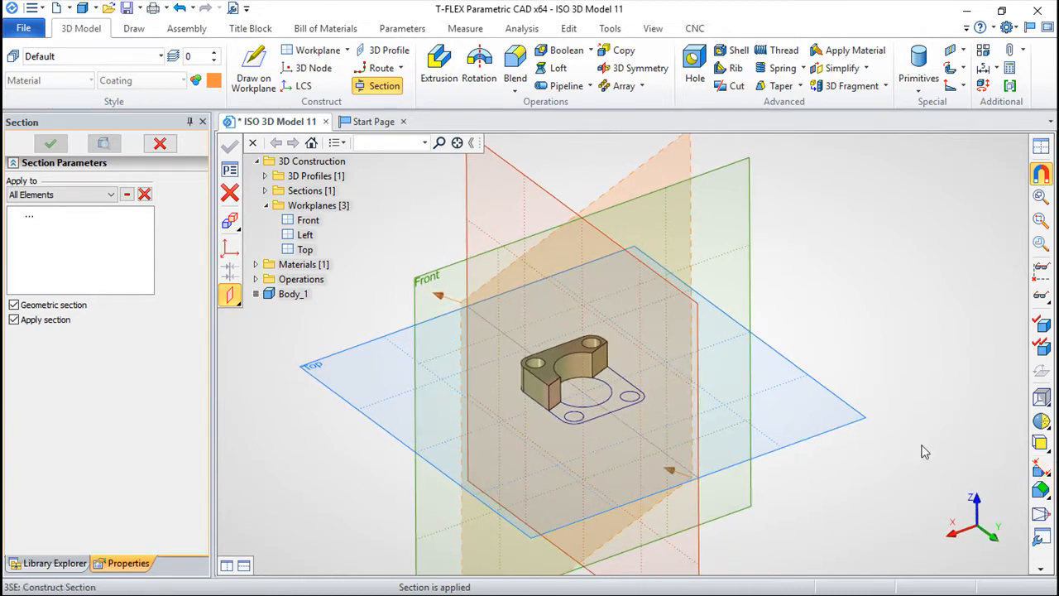
pyautogui.click(1041, 475)
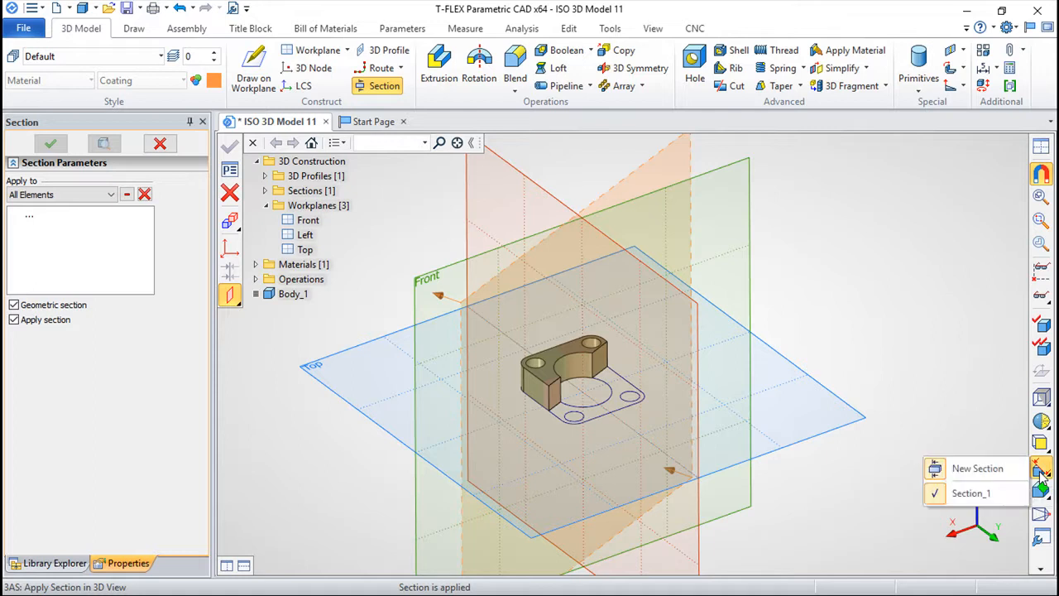
pyautogui.click(972, 494)
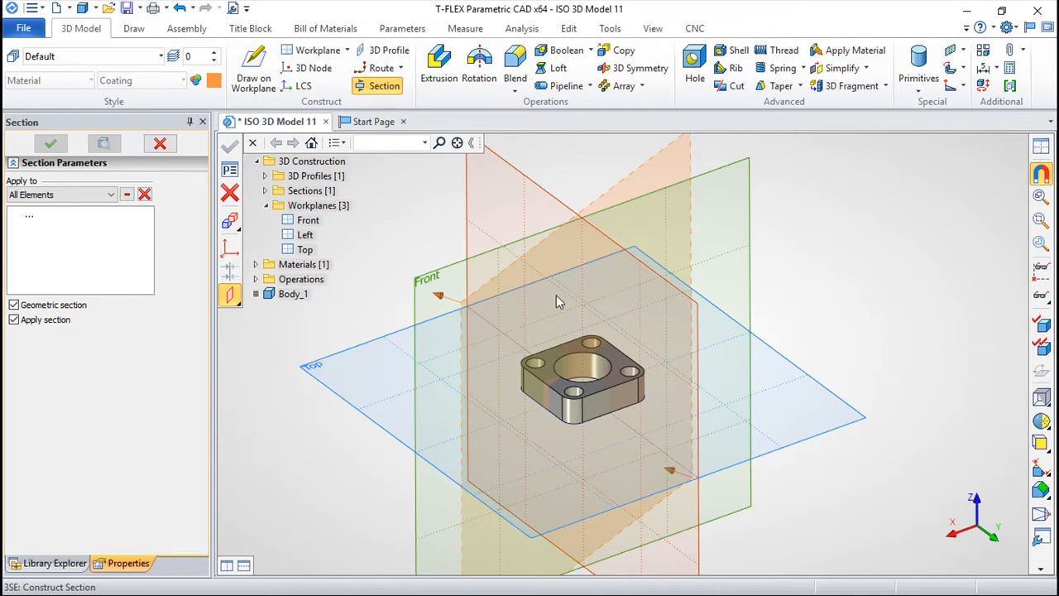
# Locate Section_1 in the model tree and apply it to the 3D view again.
pyautogui.click(265, 191)
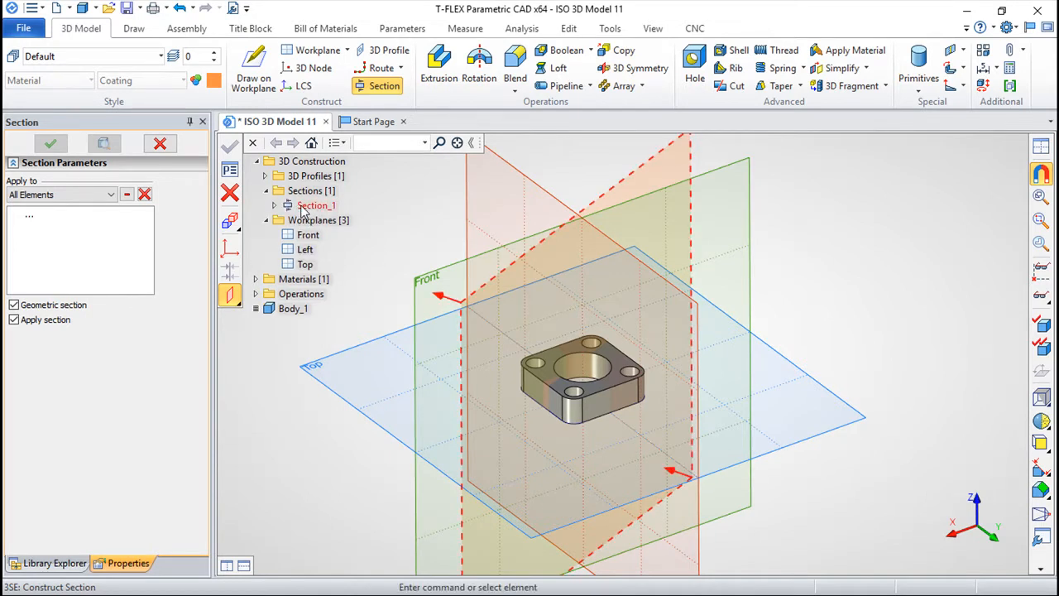
pyautogui.click(1041, 468)
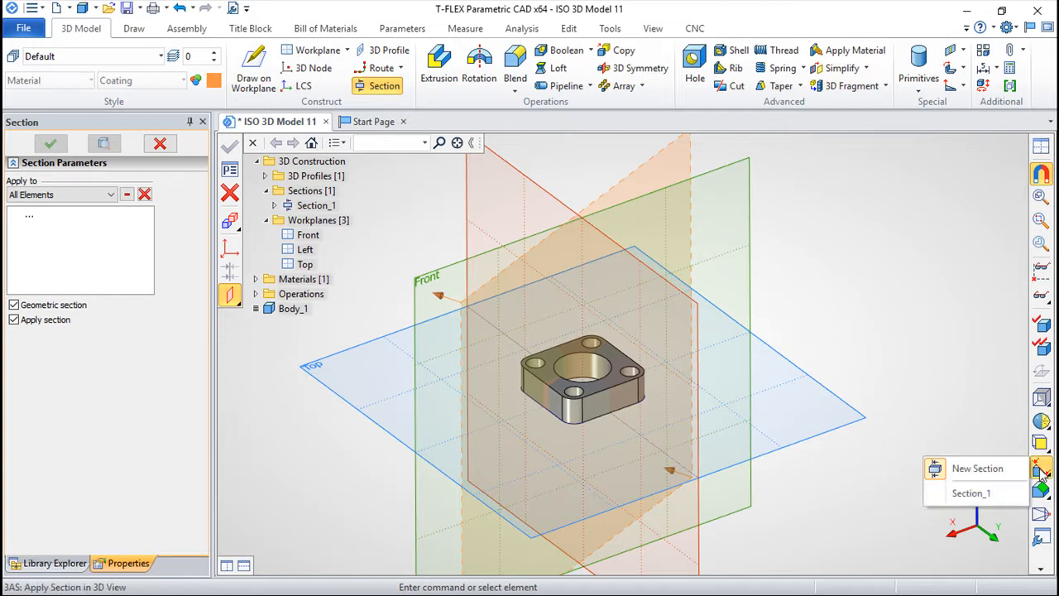
pyautogui.click(966, 495)
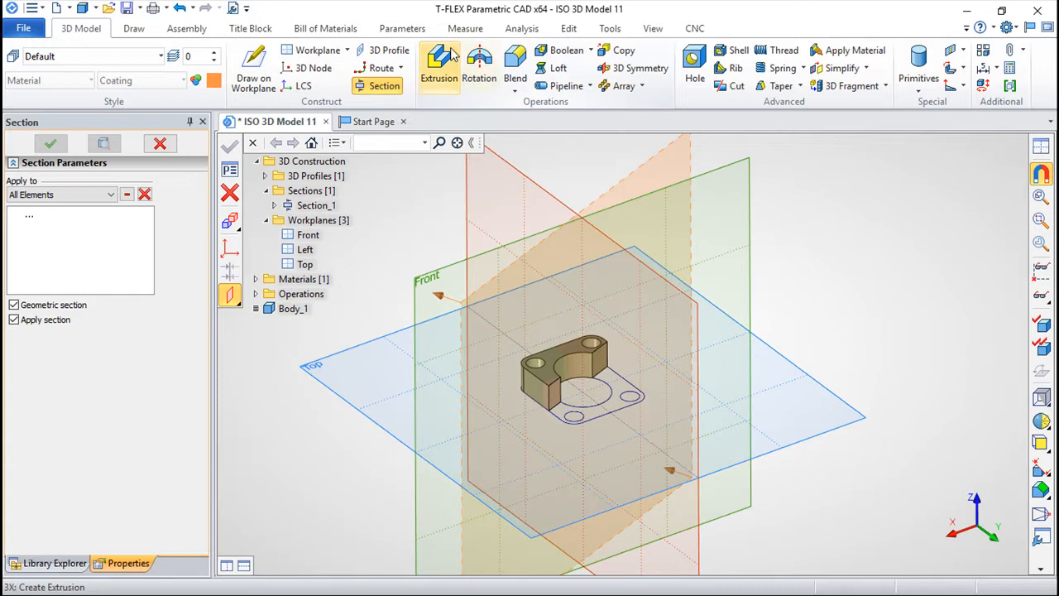
# Undo the single-plane section so the model has no section.
pyautogui.click(179, 8)
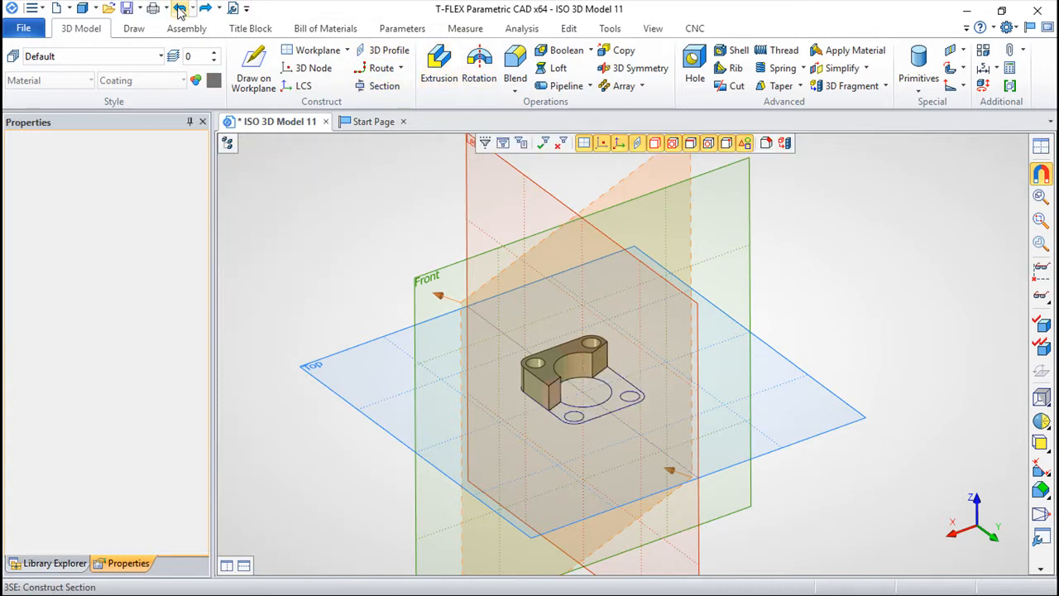
pyautogui.click(180, 8)
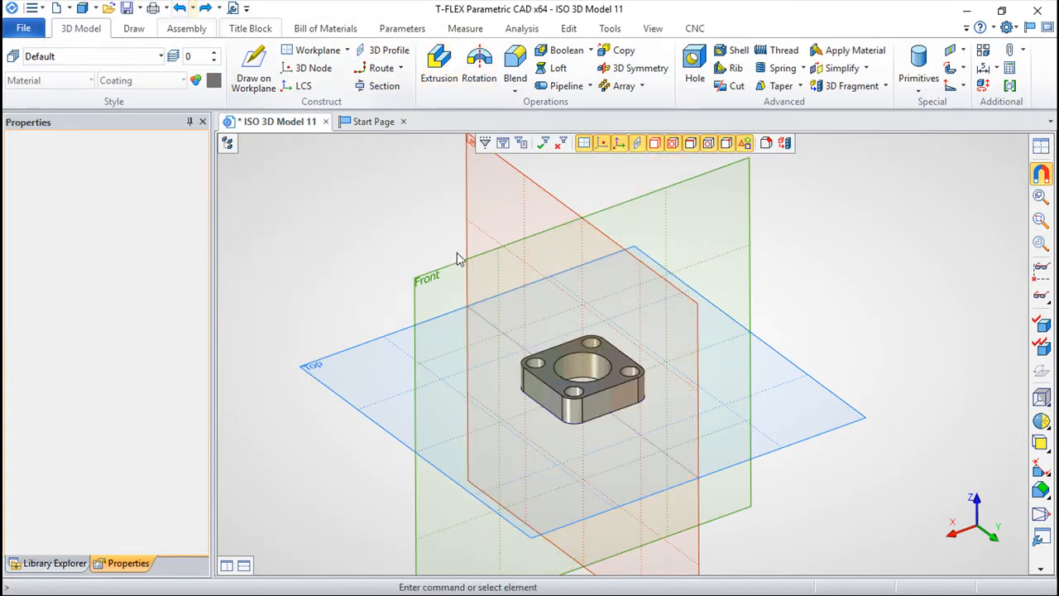
pyautogui.scroll(3, 559, 305)
pyautogui.scroll(2, 559, 299)
pyautogui.moveTo(626, 292); pyautogui.dragTo(627, 142, button='middle')
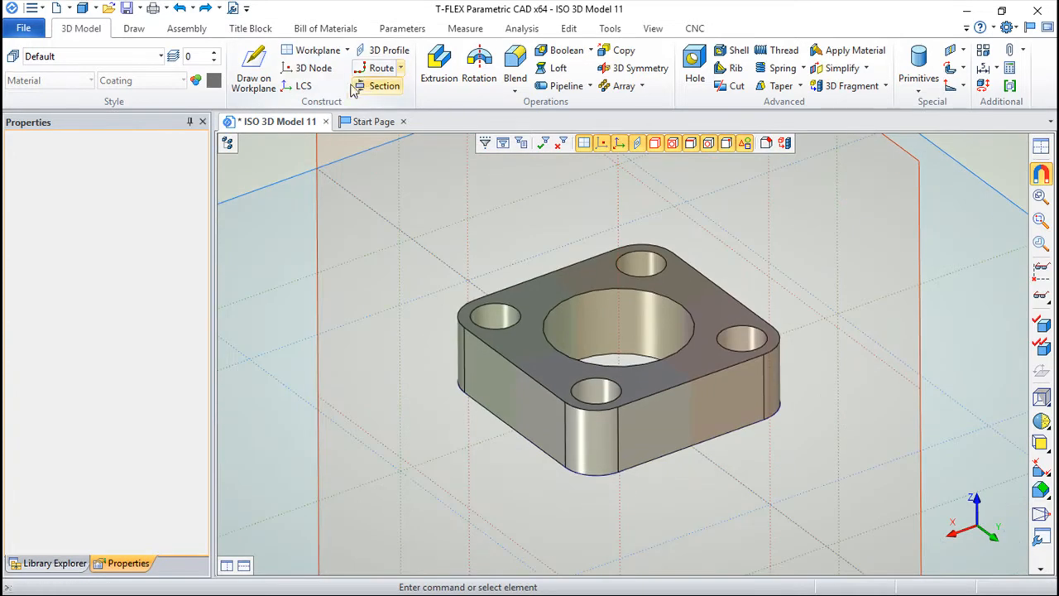
# Set up a section by plane angle, shifting it 3 along Y and tilting its upright plane away from vertical.
pyautogui.click(378, 86)
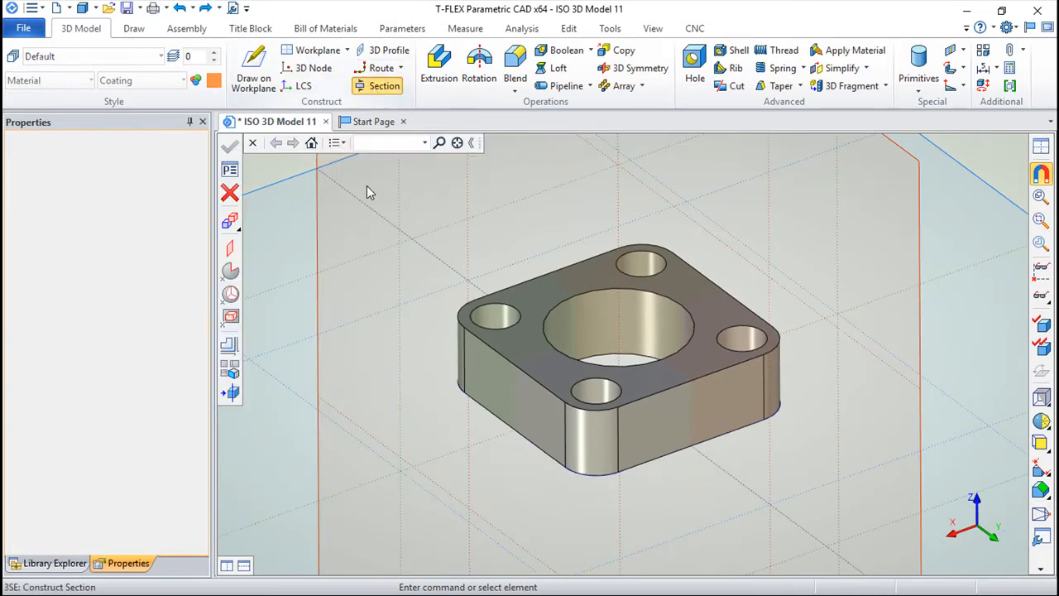
pyautogui.click(230, 271)
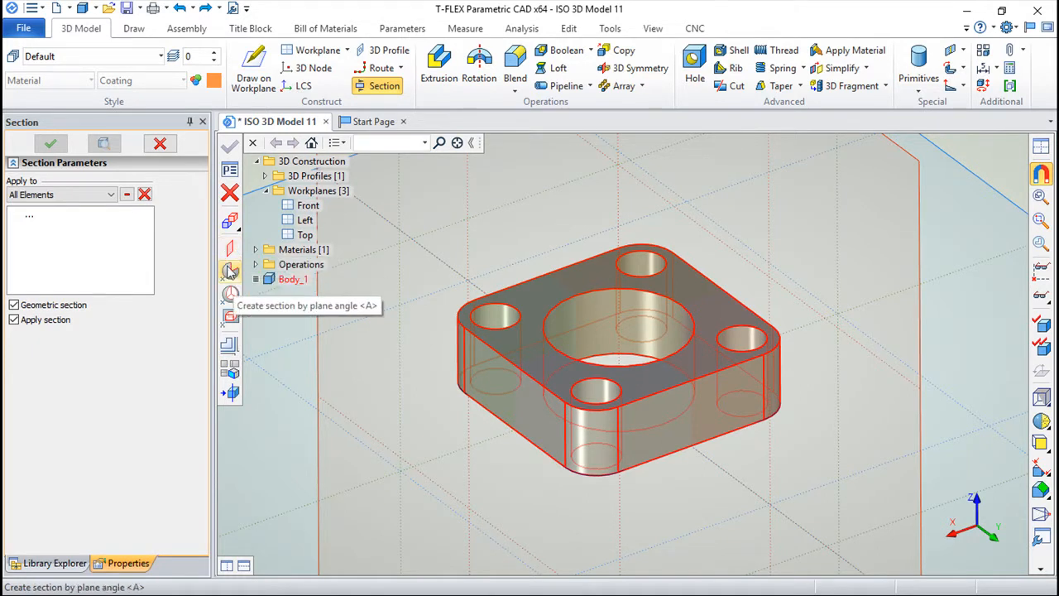
pyautogui.click(228, 273)
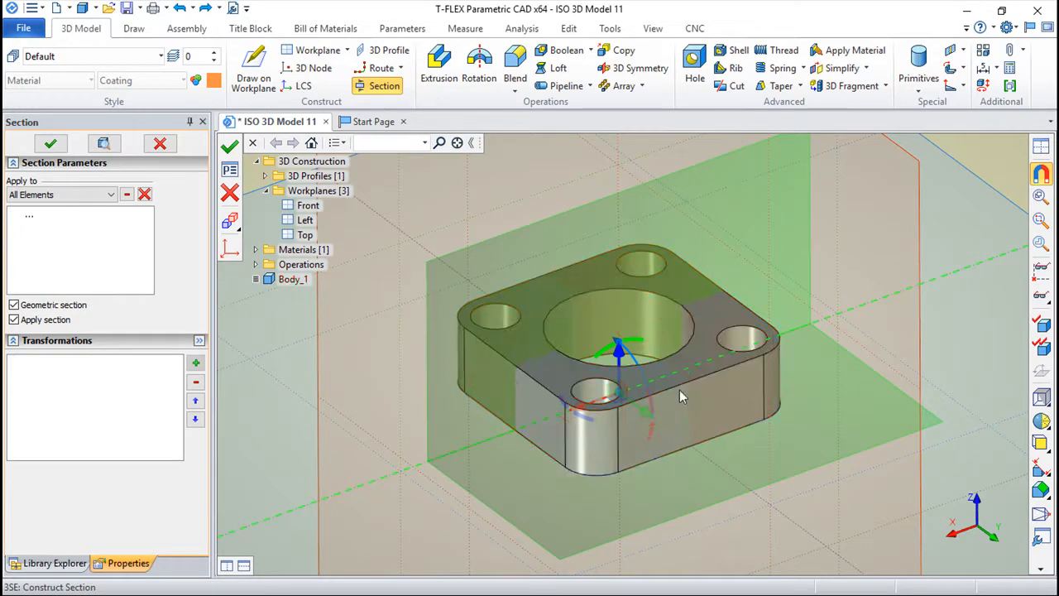
pyautogui.scroll(-3, 679, 390)
pyautogui.moveTo(533, 432); pyautogui.dragTo(528, 365)
pyautogui.moveTo(610, 464); pyautogui.dragTo(705, 449, button='right')
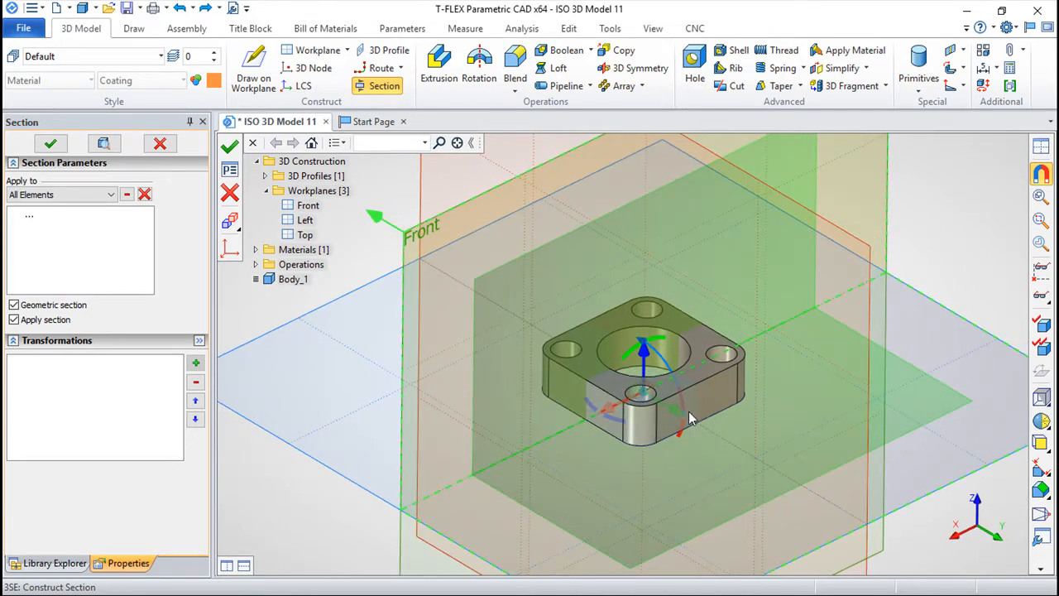
pyautogui.moveTo(678, 416); pyautogui.dragTo(678, 417)
pyautogui.moveTo(662, 357); pyautogui.dragTo(630, 349)
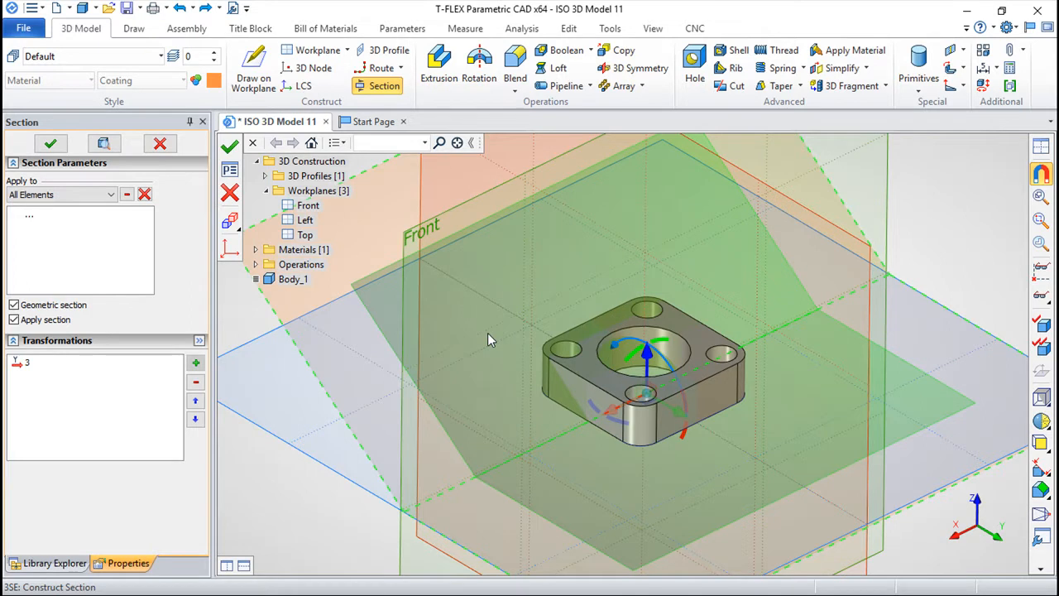
# Limit the plane-angle section to Body_1 and apply it.
pyautogui.click(231, 221)
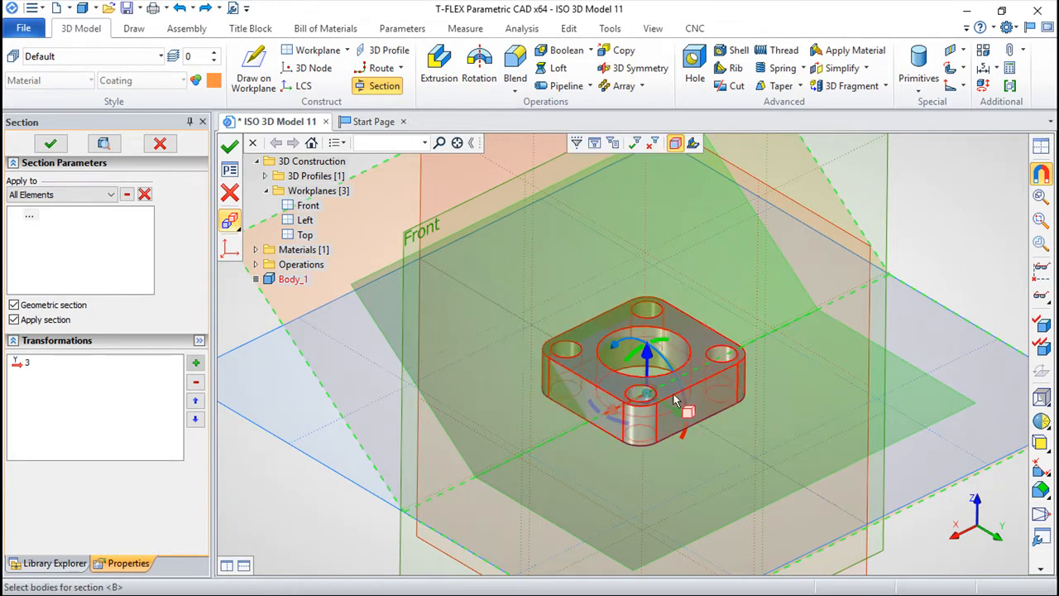
pyautogui.click(718, 403)
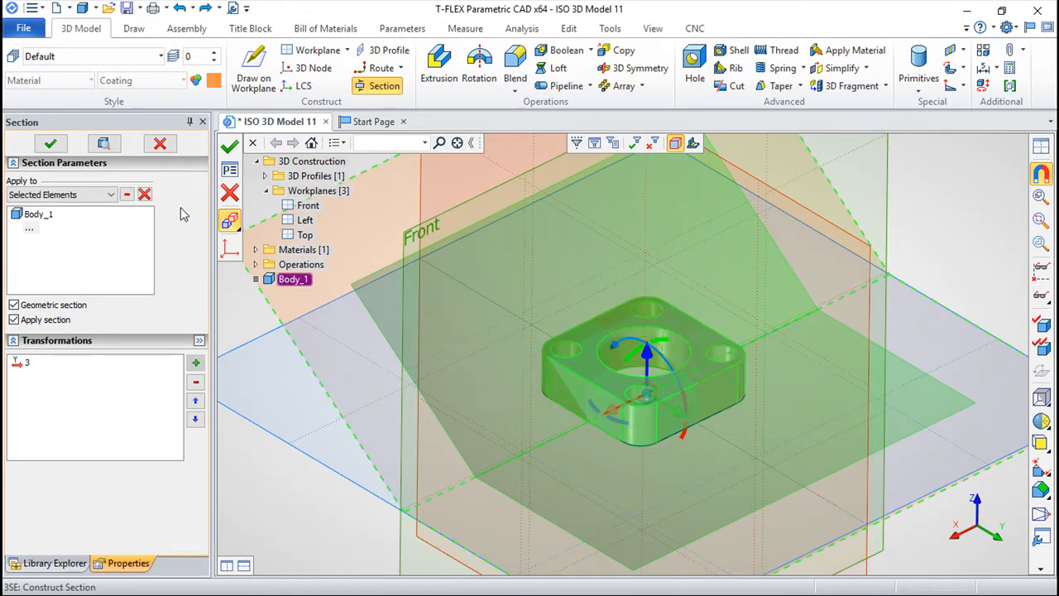
pyautogui.click(230, 146)
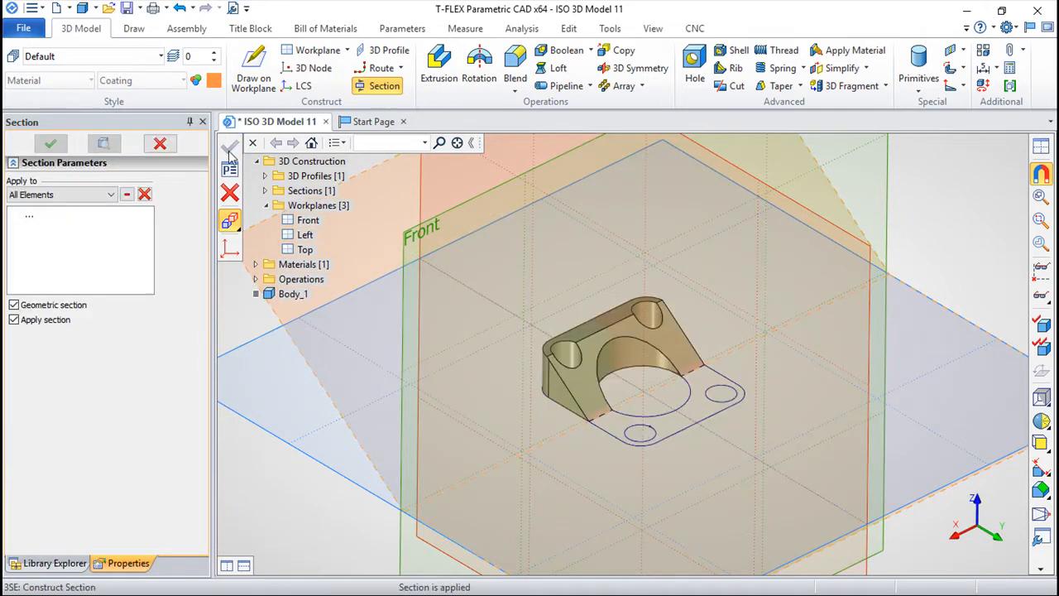
# Undo the plane-angle section on the body.
pyautogui.moveTo(569, 445)
pyautogui.mouseDown()
pyautogui.moveTo(707, 431)
pyautogui.moveTo(585, 447)
pyautogui.mouseUp()
pyautogui.click(180, 7)
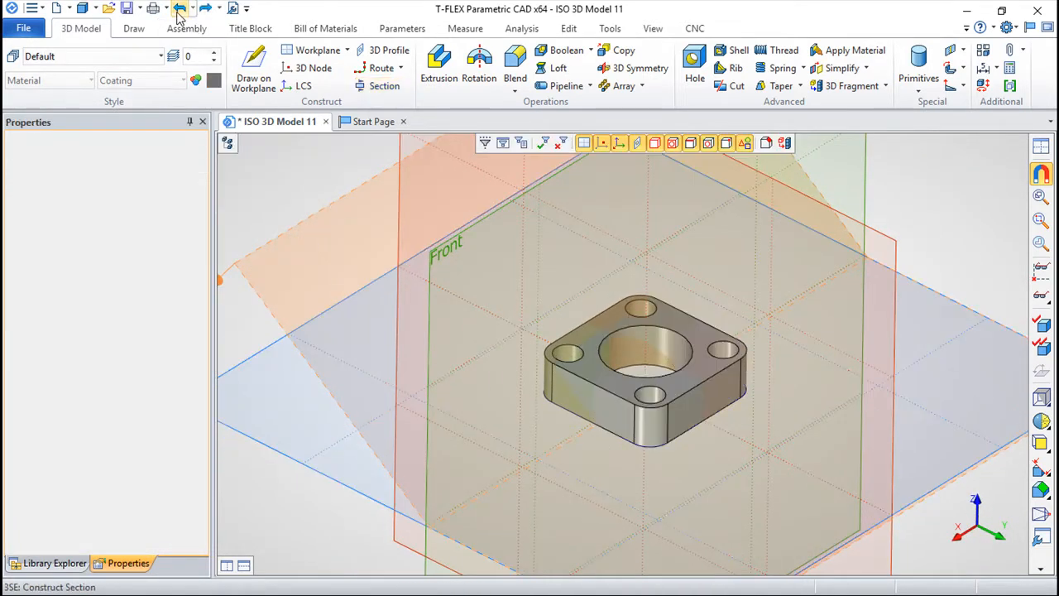
pyautogui.click(179, 8)
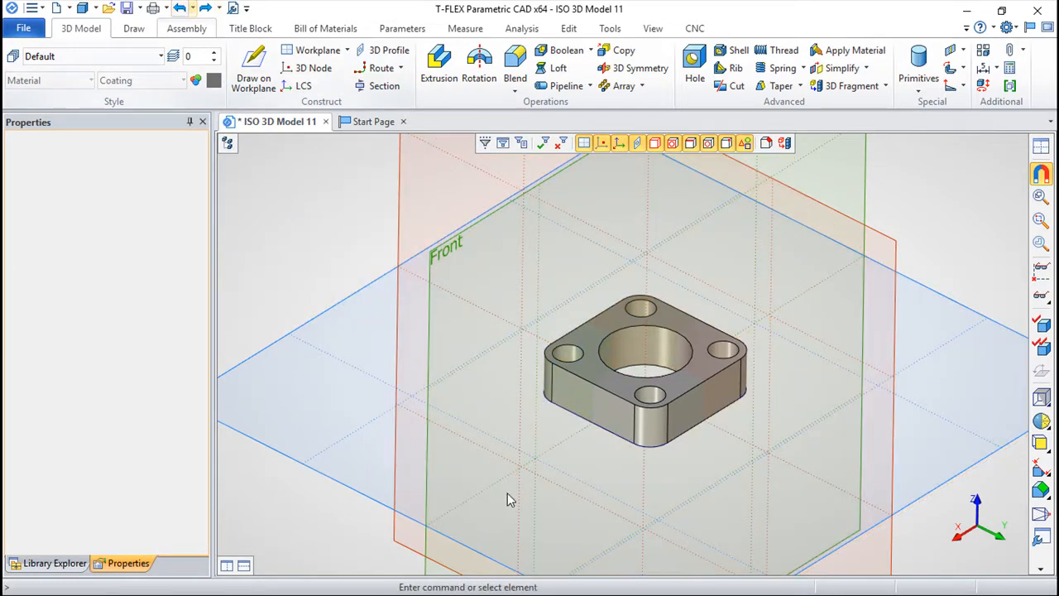
# Start a section formed by three mutually perpendicular planes and limit it to Body_1.
pyautogui.moveTo(485, 461); pyautogui.dragTo(469, 466)
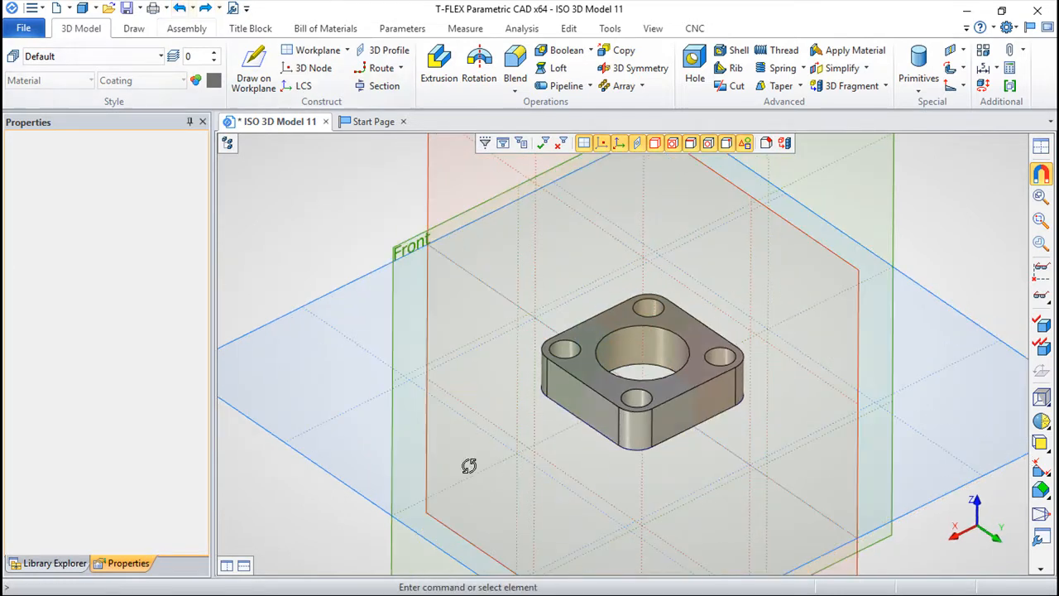
pyautogui.click(383, 88)
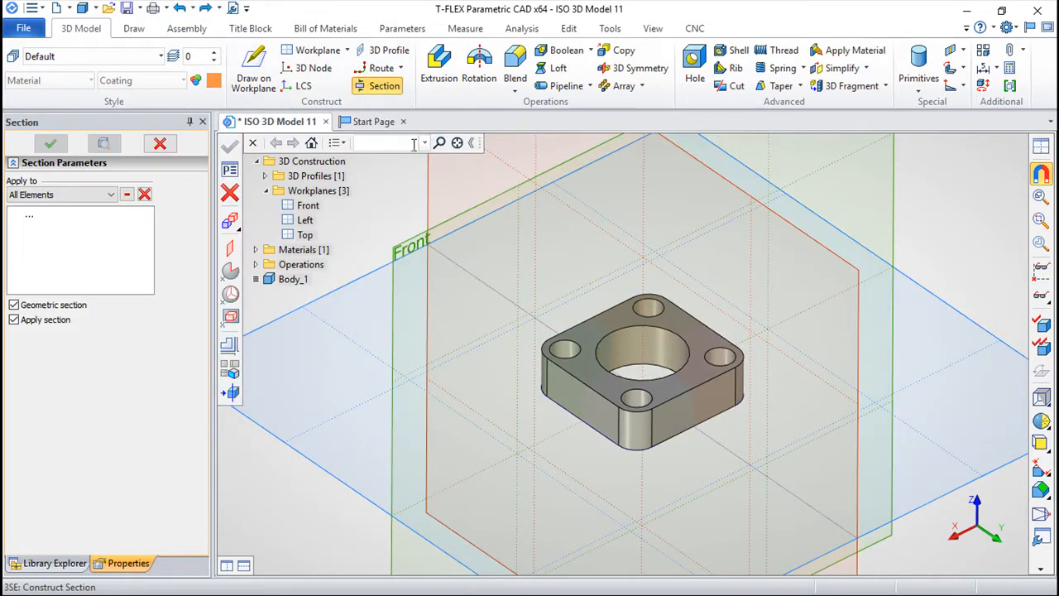
pyautogui.click(230, 296)
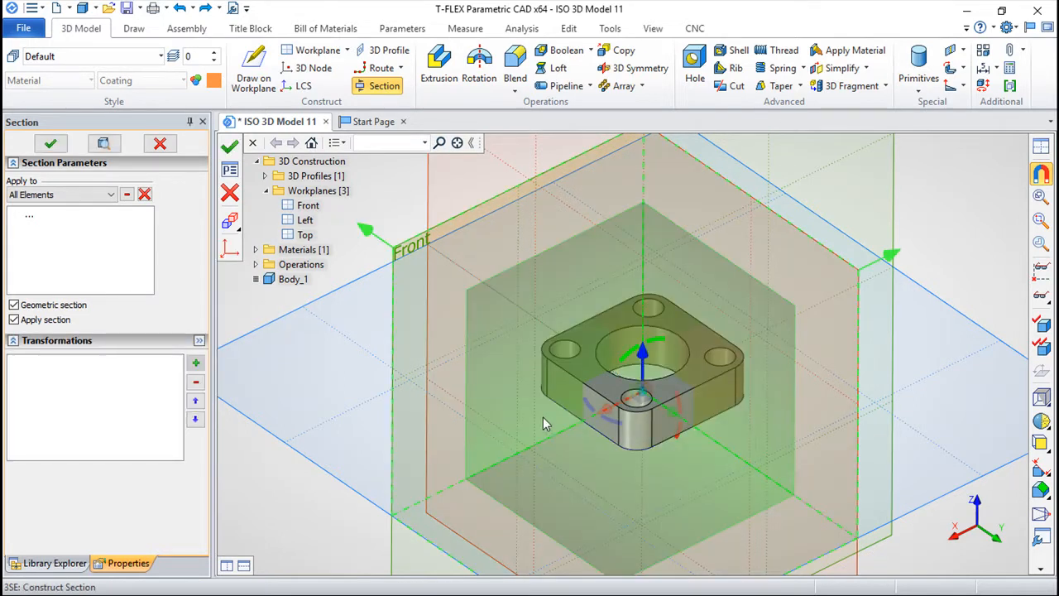
pyautogui.moveTo(740, 452)
pyautogui.mouseDown(button='right')
pyautogui.moveTo(712, 435)
pyautogui.moveTo(726, 454)
pyautogui.mouseUp(button='right')
pyautogui.scroll(-1, 648, 434)
pyautogui.click(230, 221)
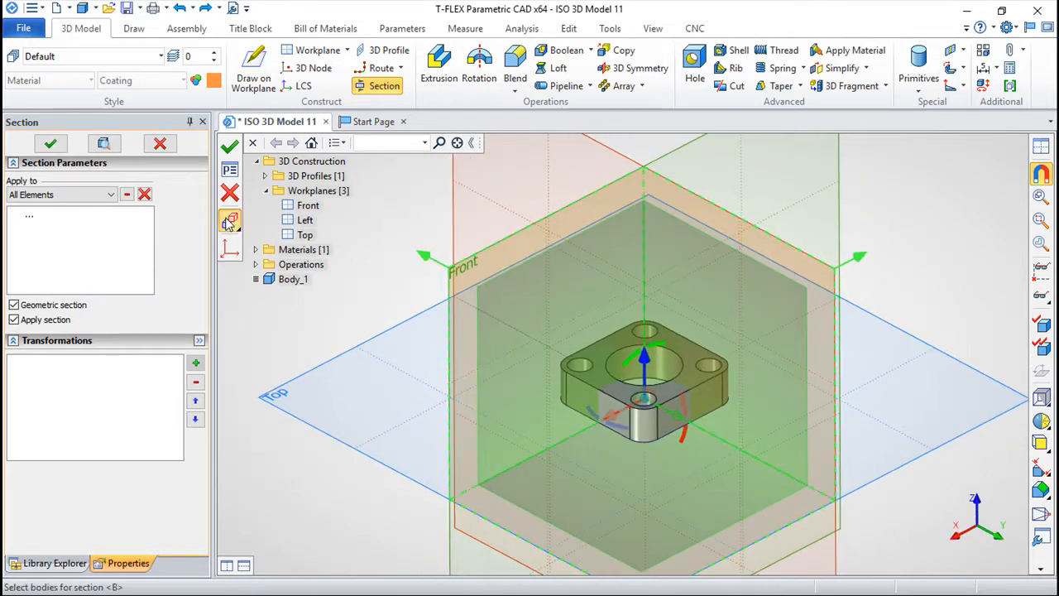
pyautogui.click(615, 401)
# Rotate the three-plane section 16 degrees about X and about -22 degrees about Y, and apply it.
pyautogui.moveTo(696, 414); pyautogui.dragTo(727, 423, button='right')
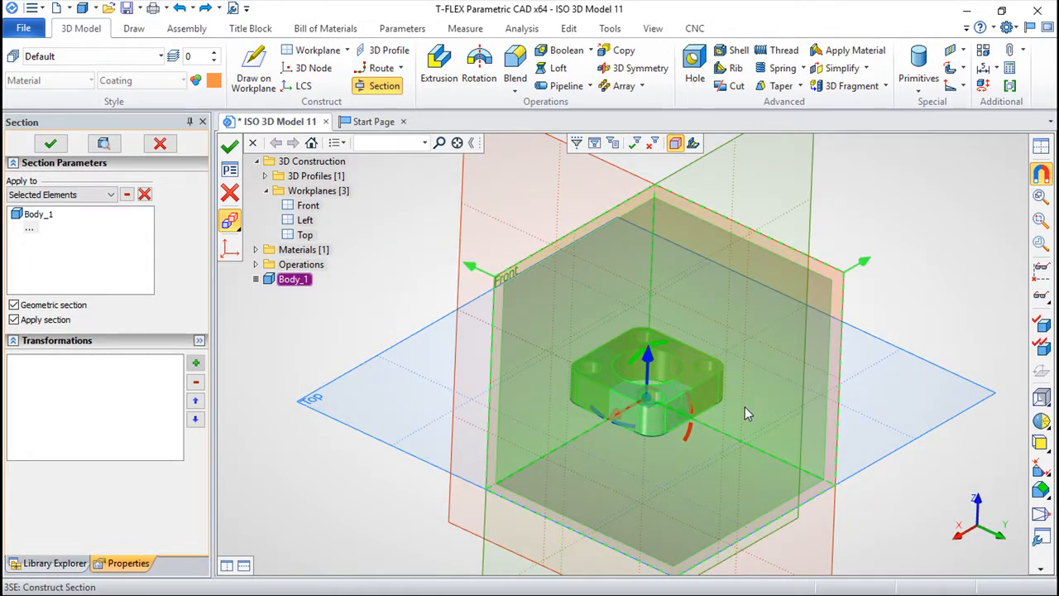
pyautogui.moveTo(748, 369)
pyautogui.mouseDown(button='right')
pyautogui.moveTo(678, 371)
pyautogui.moveTo(733, 370)
pyautogui.mouseUp(button='right')
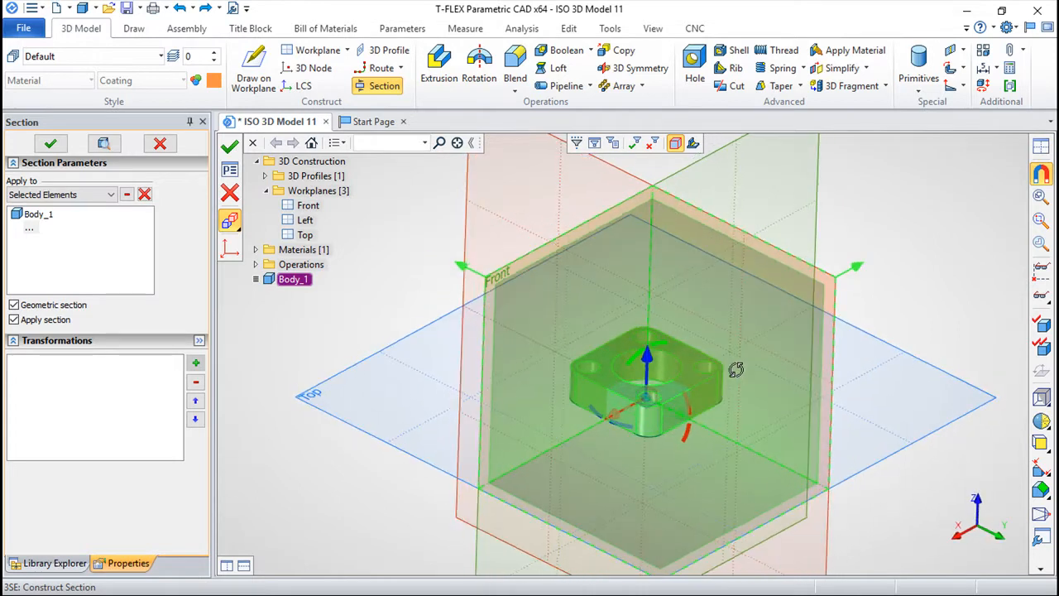
pyautogui.moveTo(685, 401)
pyautogui.mouseDown()
pyautogui.moveTo(697, 396)
pyautogui.moveTo(687, 405)
pyautogui.mouseUp()
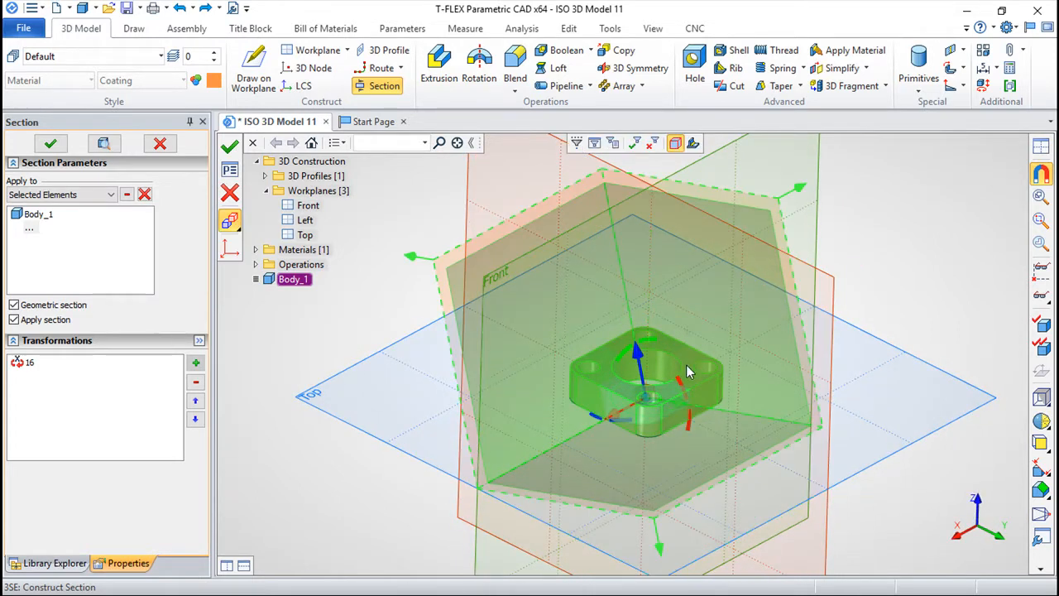
pyautogui.moveTo(649, 340); pyautogui.dragTo(652, 345)
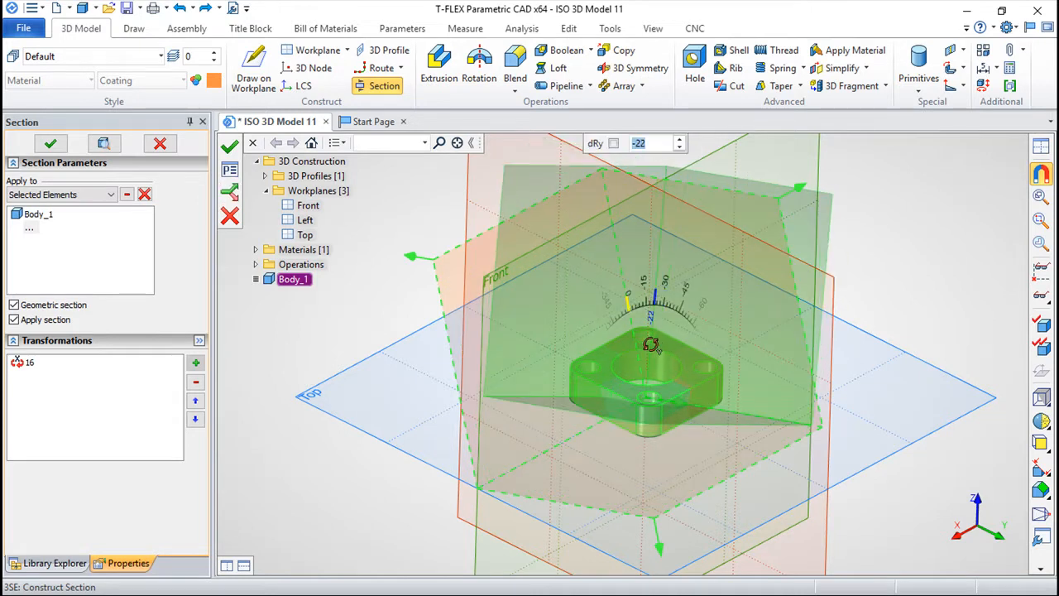
pyautogui.click(230, 145)
pyautogui.moveTo(654, 449); pyautogui.dragTo(554, 439, button='right')
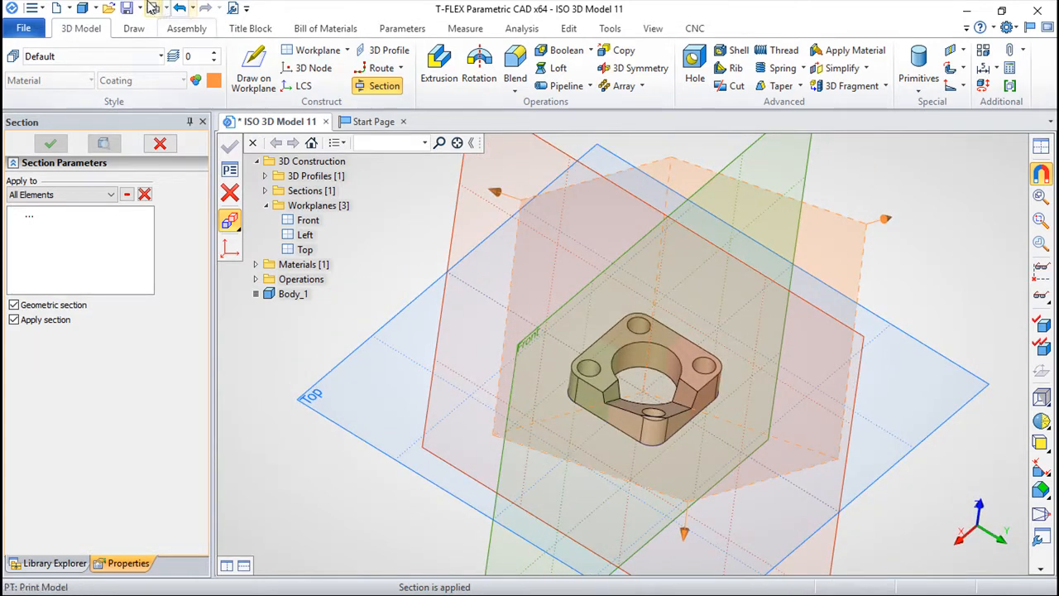
# Undo the three-plane section on the plate.
pyautogui.click(179, 8)
pyautogui.moveTo(539, 173); pyautogui.dragTo(476, 293, button='right')
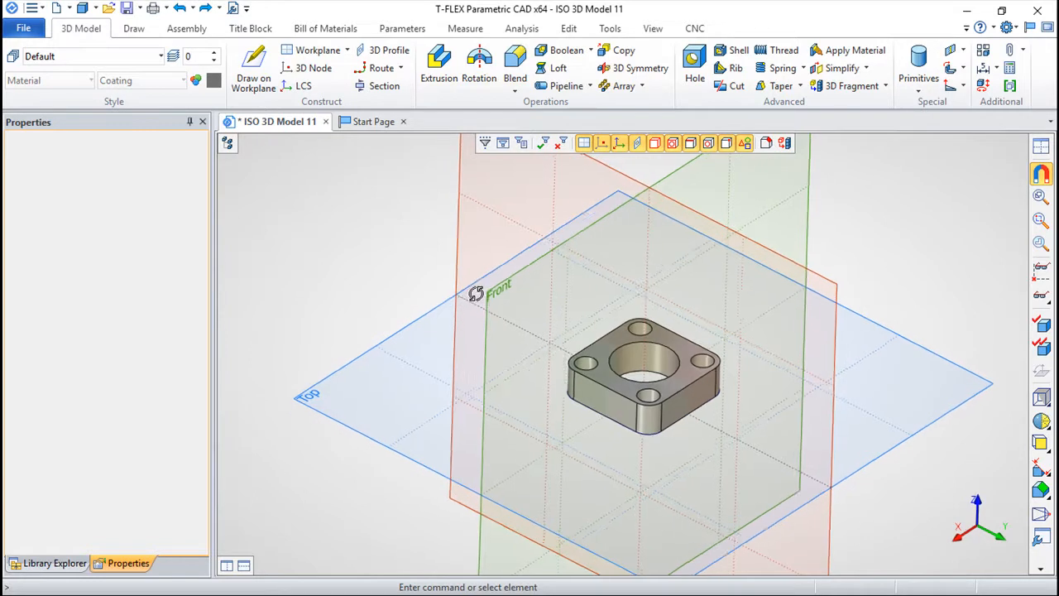
# Start a section by parallelepiped around the plate.
pyautogui.click(384, 86)
pyautogui.click(289, 278)
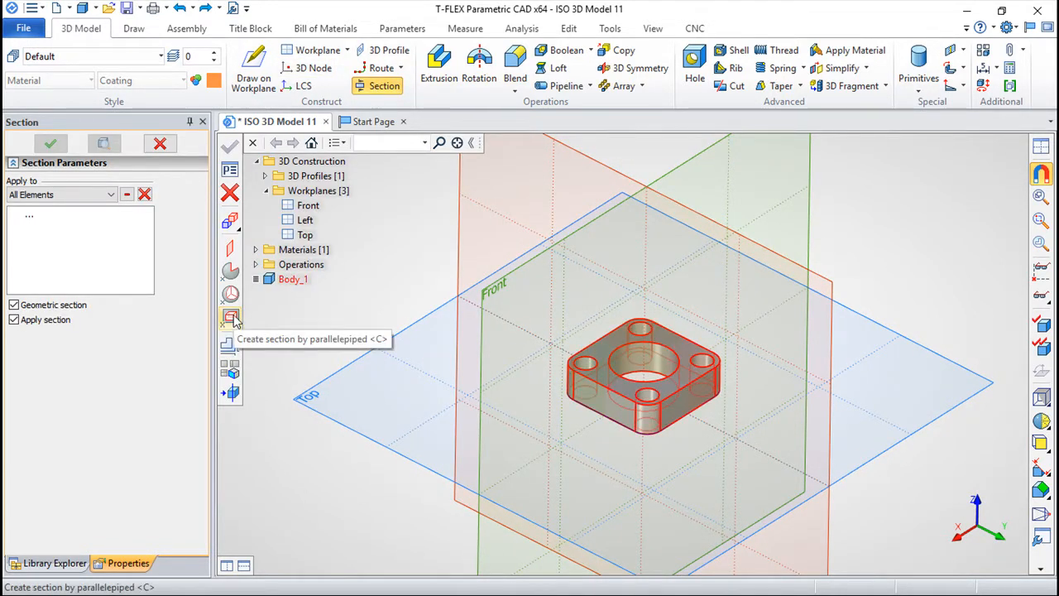
pyautogui.click(231, 318)
pyautogui.scroll(2, 685, 398)
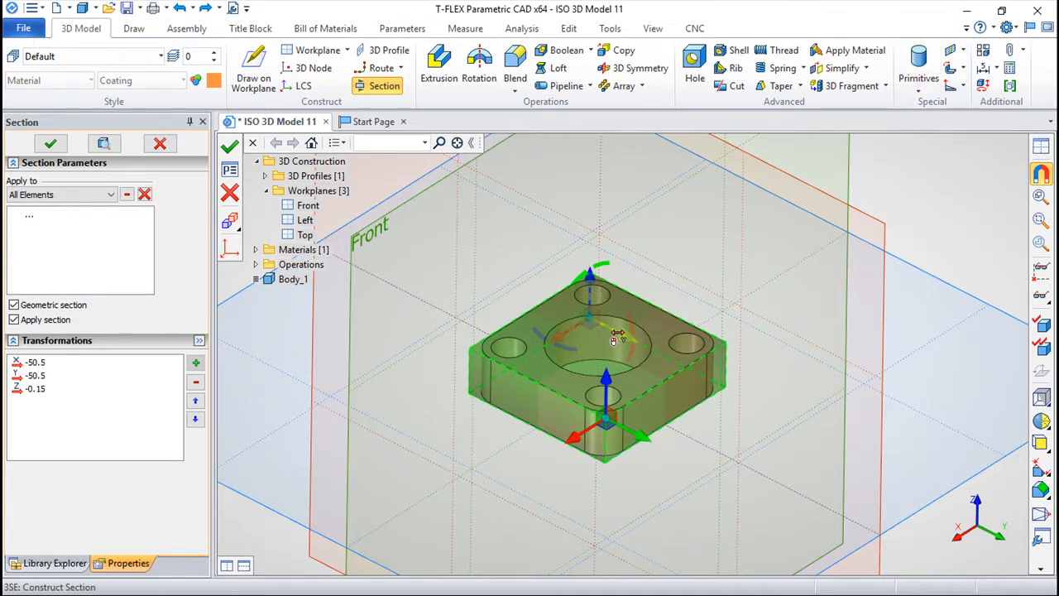
# Resize the section box by moving one corner to Y -92.5 and its opposite corner into the plate, and rotate it 9 degrees about Z.
pyautogui.moveTo(623, 335); pyautogui.dragTo(573, 389)
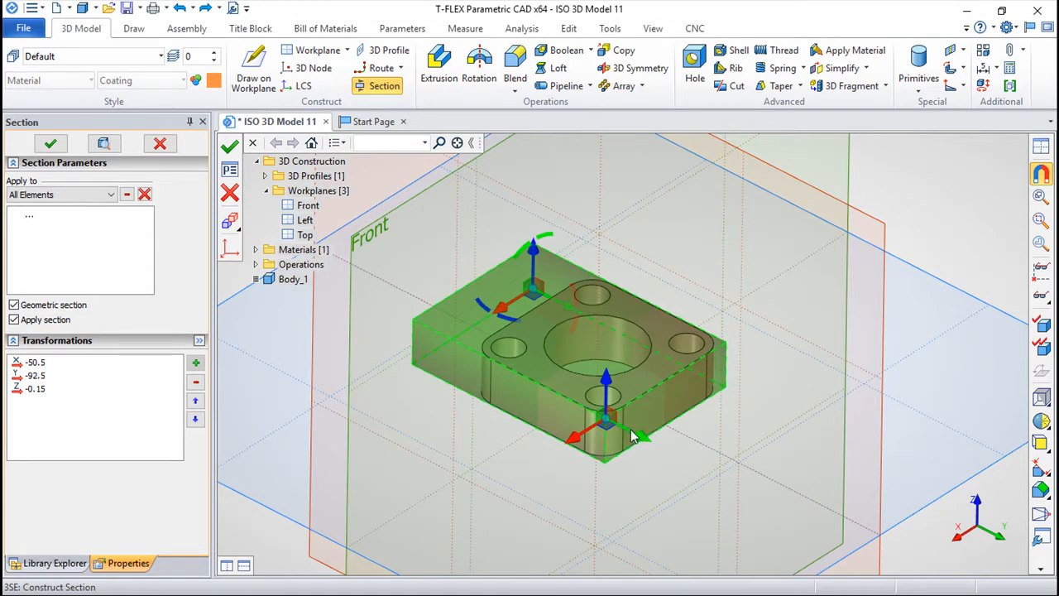
pyautogui.moveTo(634, 436); pyautogui.dragTo(556, 416)
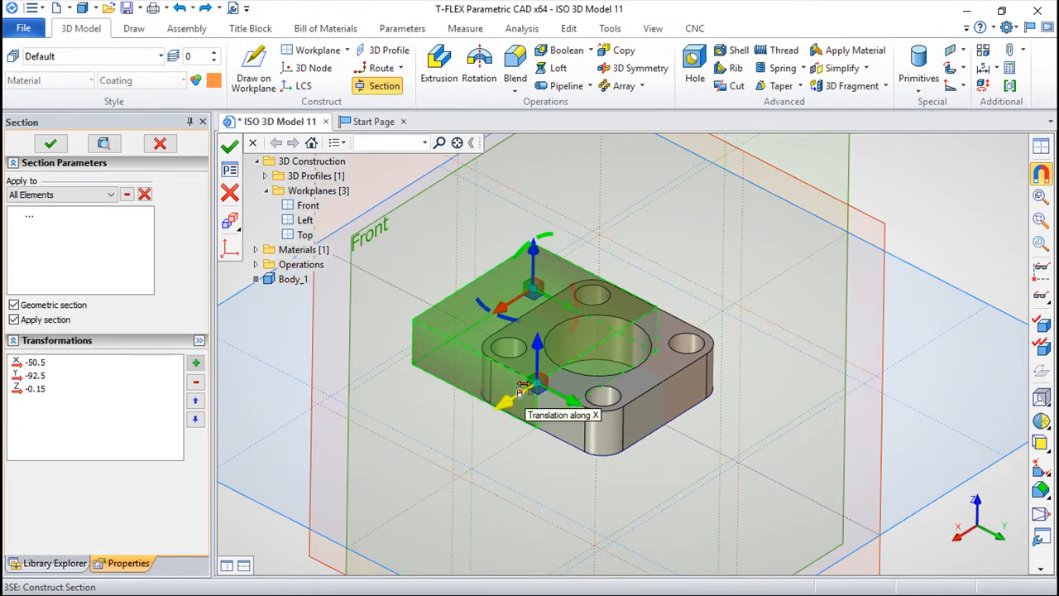
pyautogui.moveTo(508, 323)
pyautogui.mouseDown()
pyautogui.moveTo(487, 346)
pyautogui.moveTo(494, 334)
pyautogui.mouseUp()
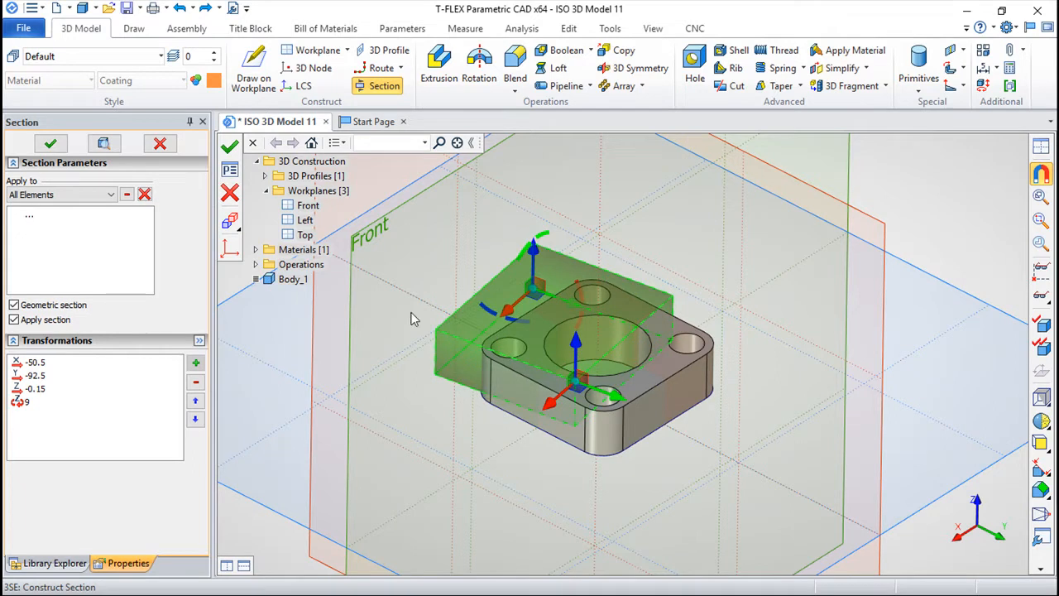
# Limit the parallelepiped section to Body_1 and apply it.
pyautogui.click(230, 221)
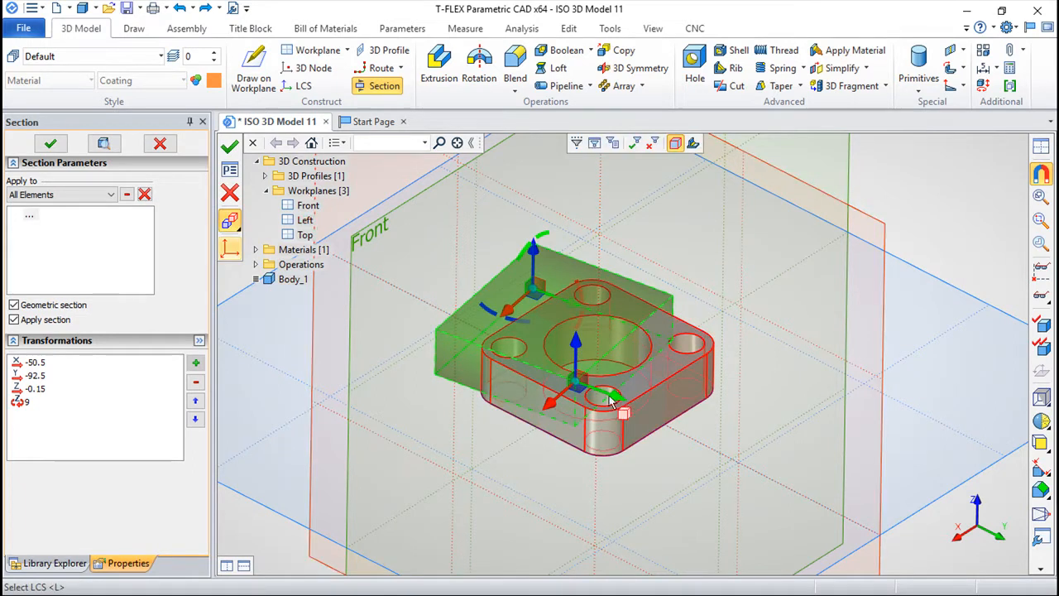
pyautogui.click(663, 402)
pyautogui.click(230, 146)
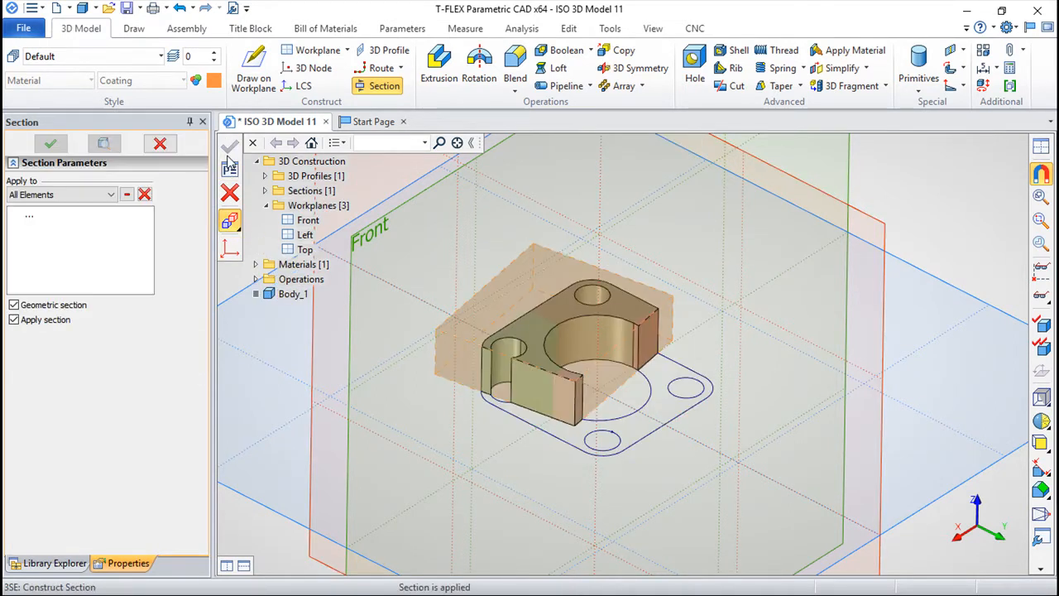
# Undo the parallelepiped section on the plate.
pyautogui.moveTo(546, 422); pyautogui.dragTo(672, 422, button='right')
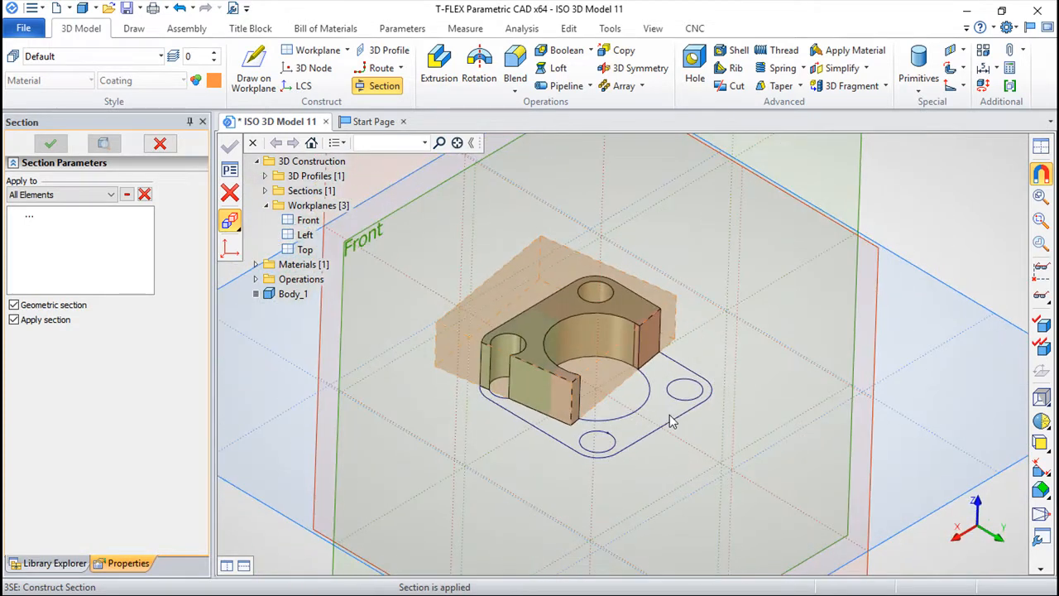
pyautogui.click(178, 8)
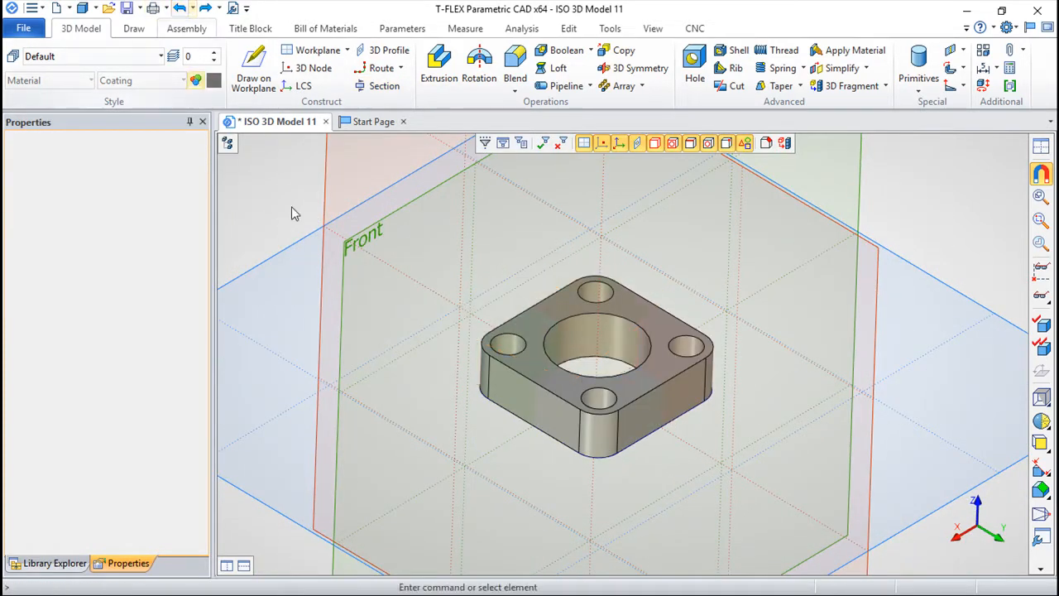
# Start a section based on a workplane and open the 2D drawing window beside the 3D view.
pyautogui.click(379, 85)
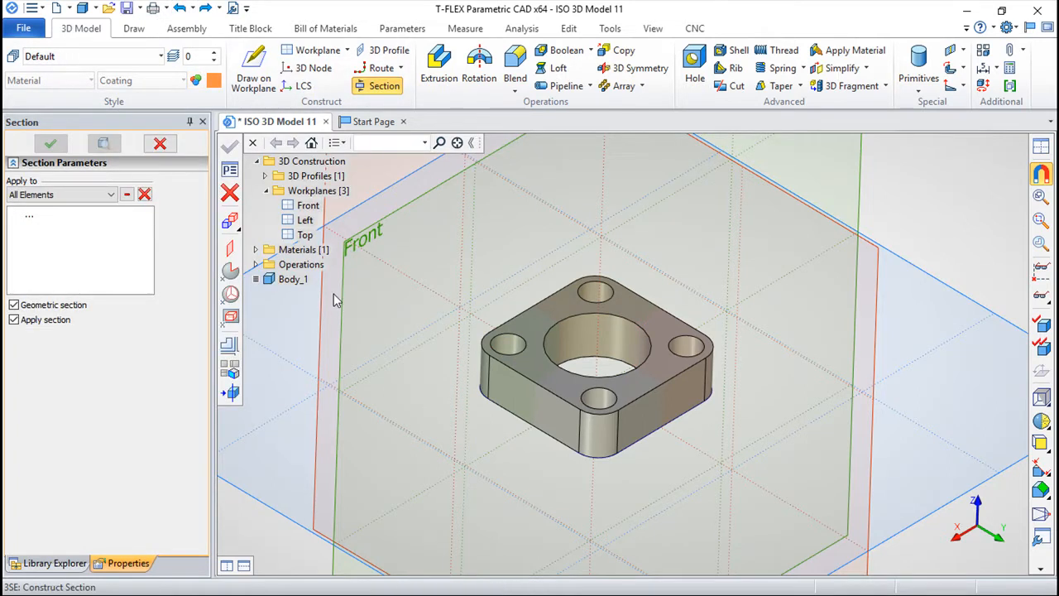
pyautogui.click(232, 352)
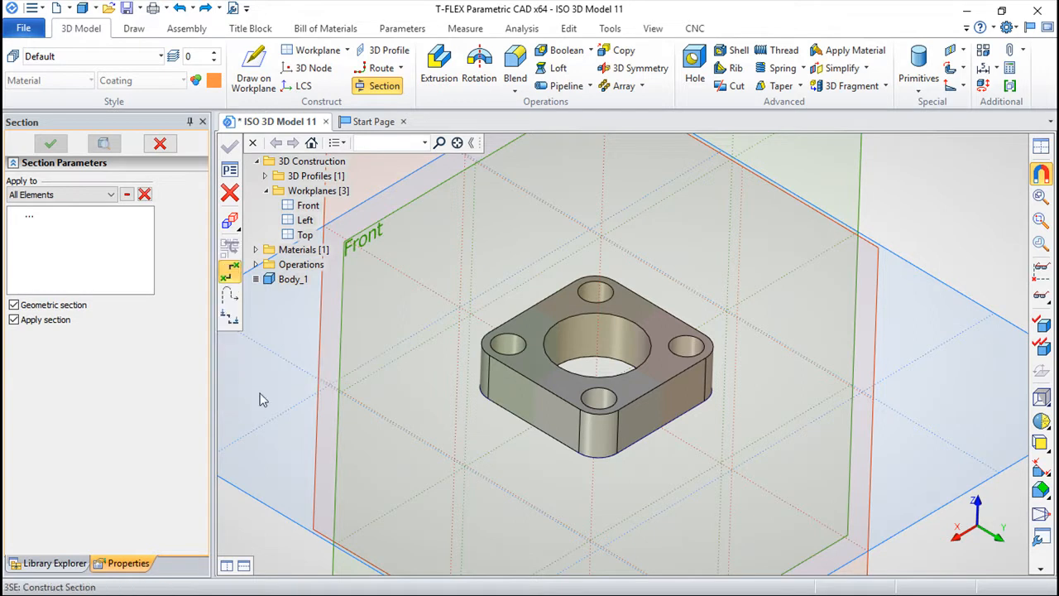
pyautogui.click(542, 373)
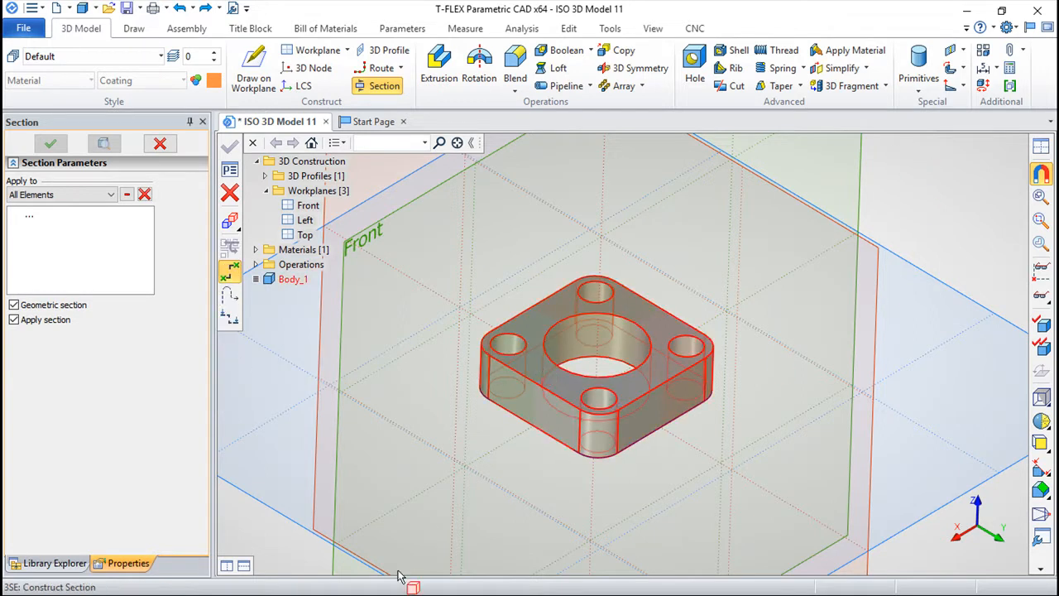
pyautogui.click(226, 567)
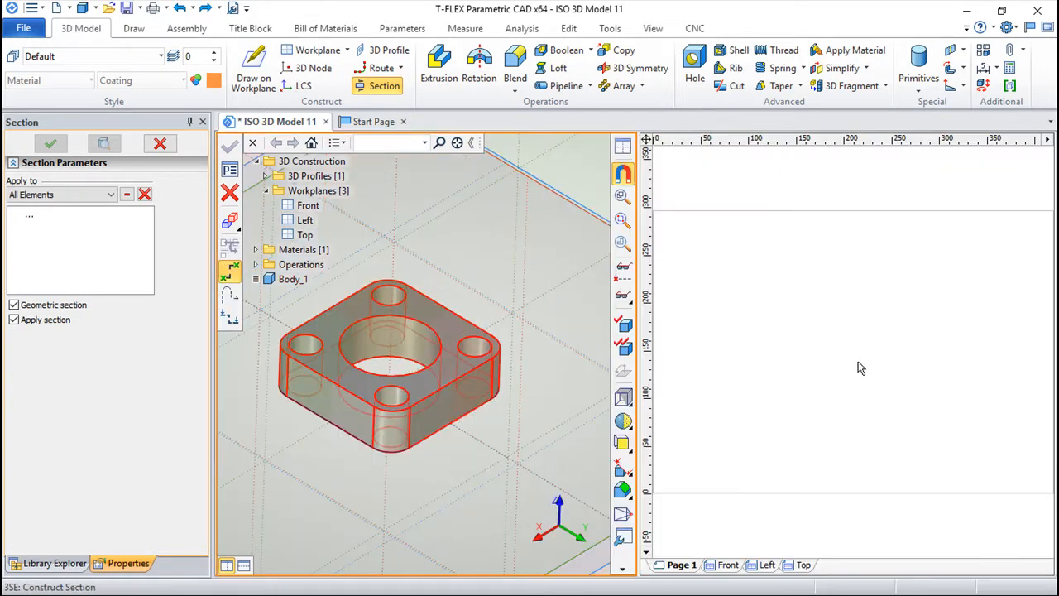
pyautogui.click(838, 189)
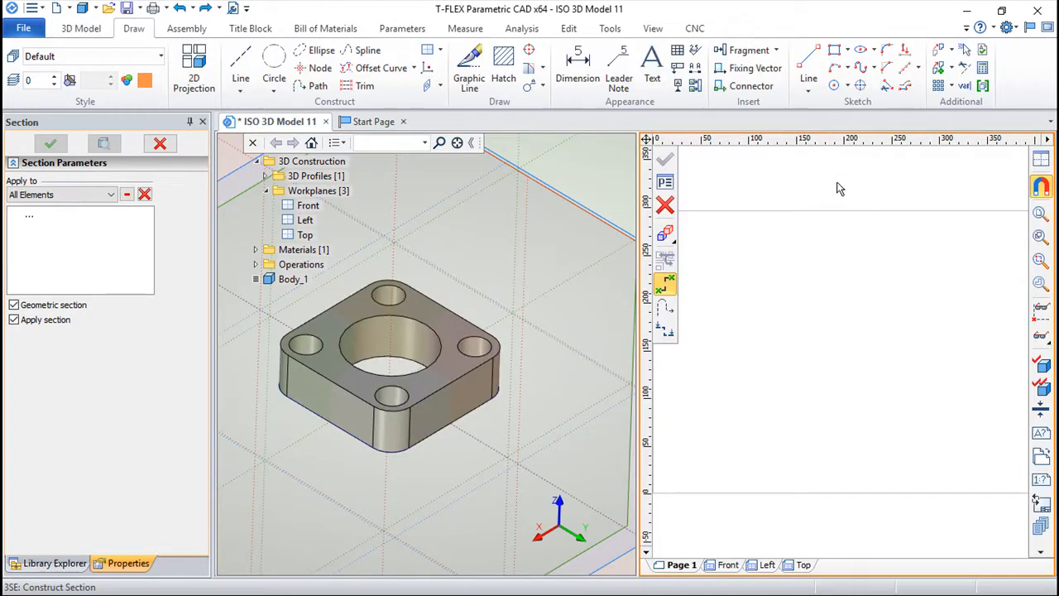
pyautogui.press('p')
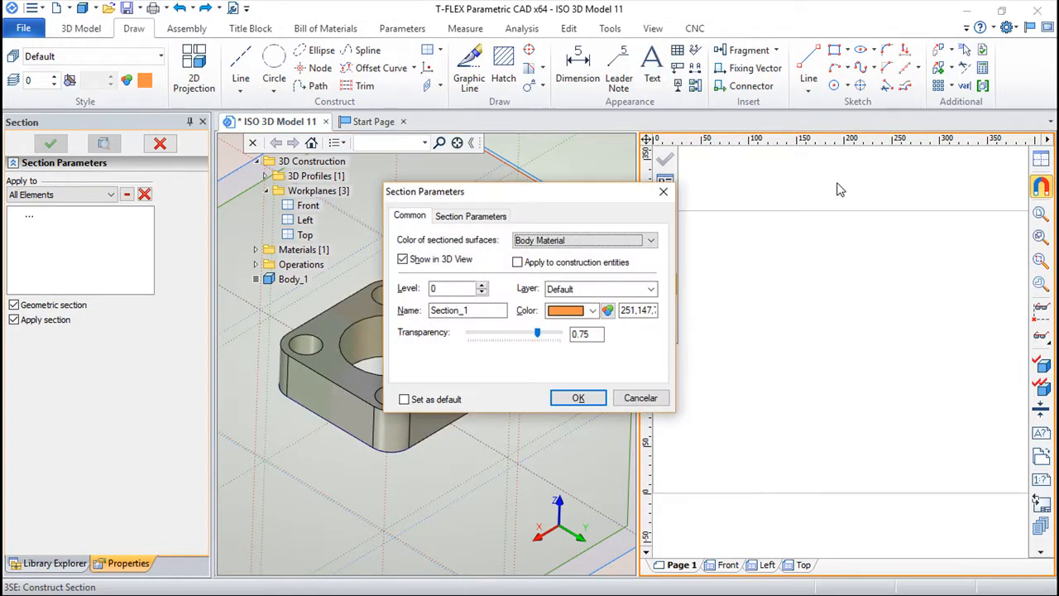
pyautogui.click(579, 398)
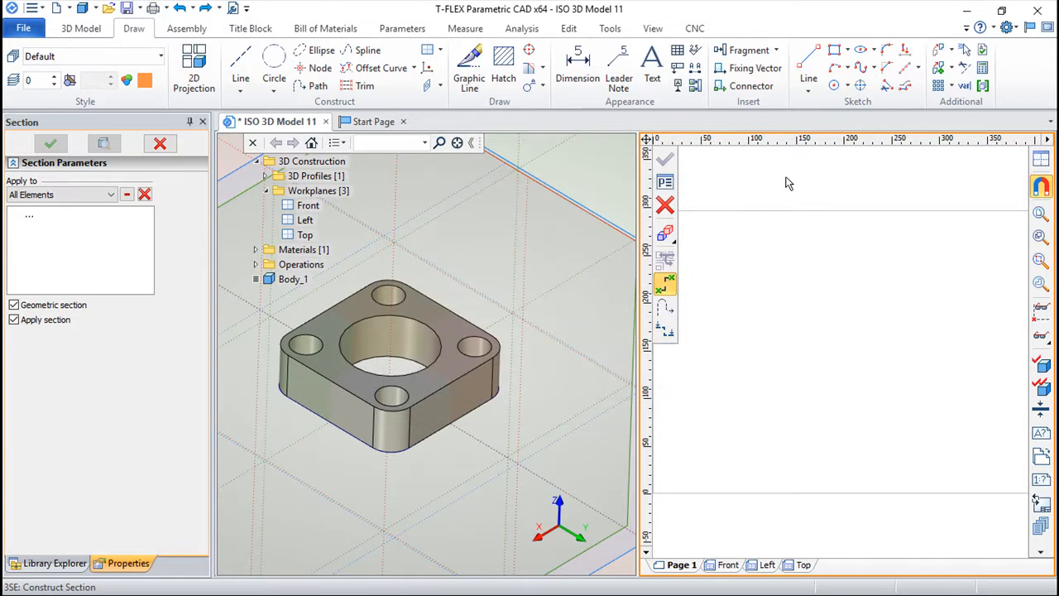
pyautogui.press('p')
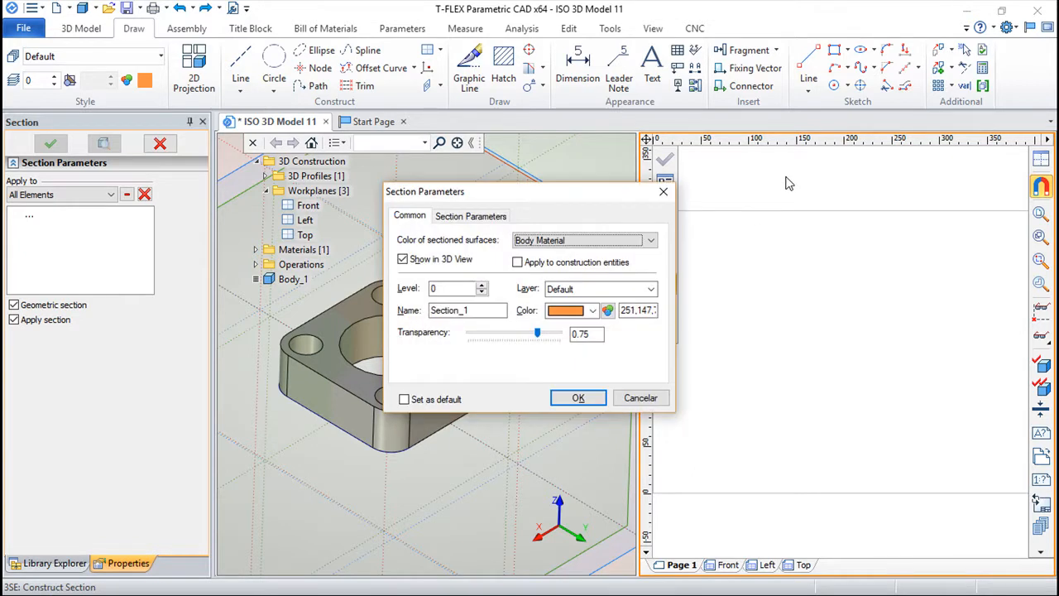
pyautogui.click(639, 398)
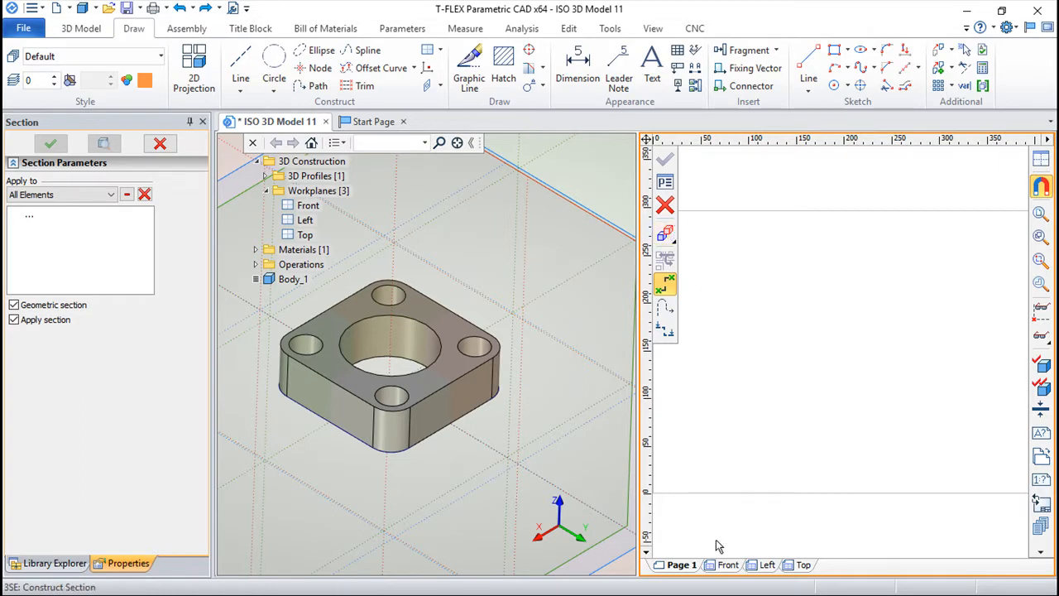
# Display the Top workplane page of the plate in the 2D window.
pyautogui.click(725, 568)
pyautogui.click(765, 567)
pyautogui.click(801, 568)
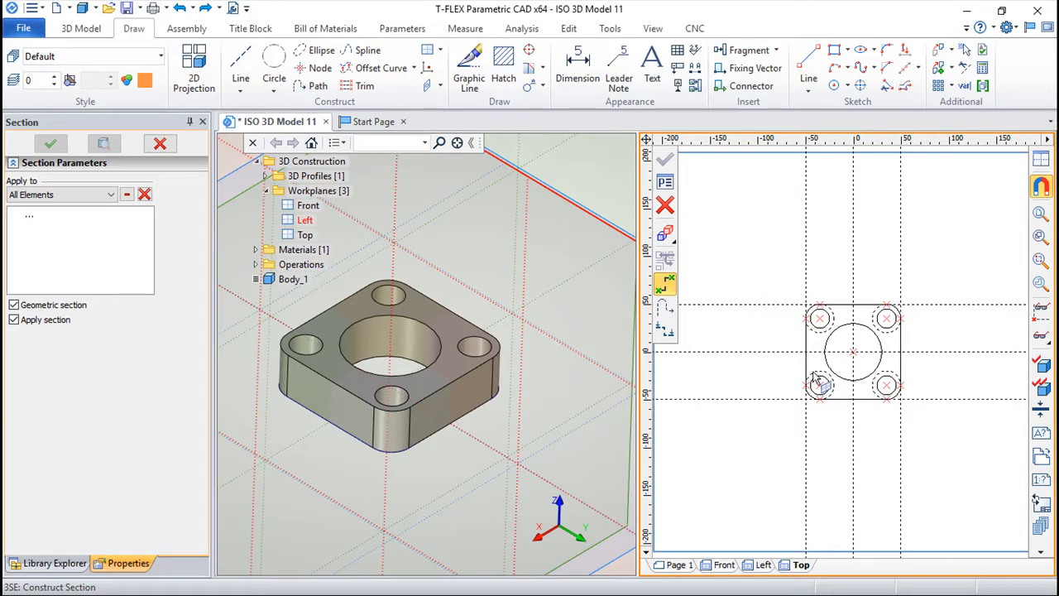
pyautogui.scroll(5, 877, 364)
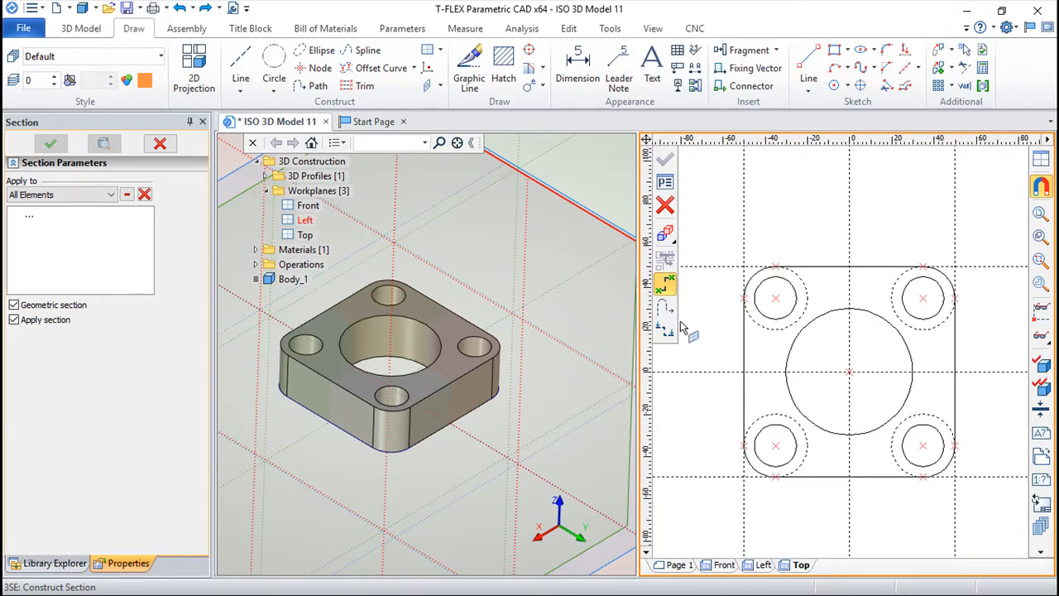
# Draw vertical construction lines through both columns of corner holes and a horizontal one through the upper row on the Top page.
pyautogui.click(240, 65)
pyautogui.click(666, 209)
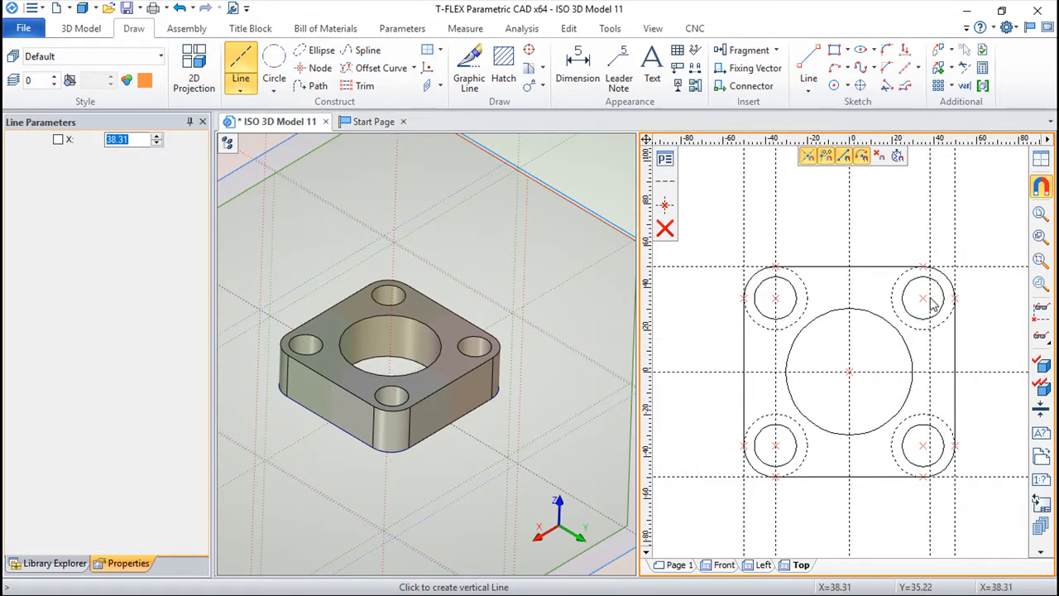
pyautogui.rightClick(985, 346)
pyautogui.click(665, 209)
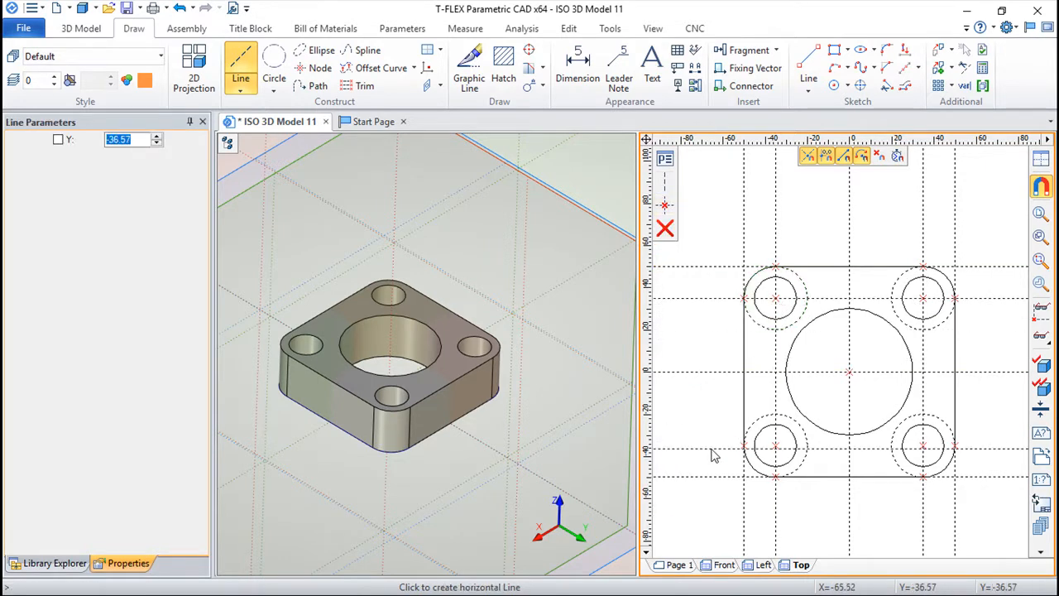
pyautogui.rightClick(686, 434)
pyautogui.press('Escape')
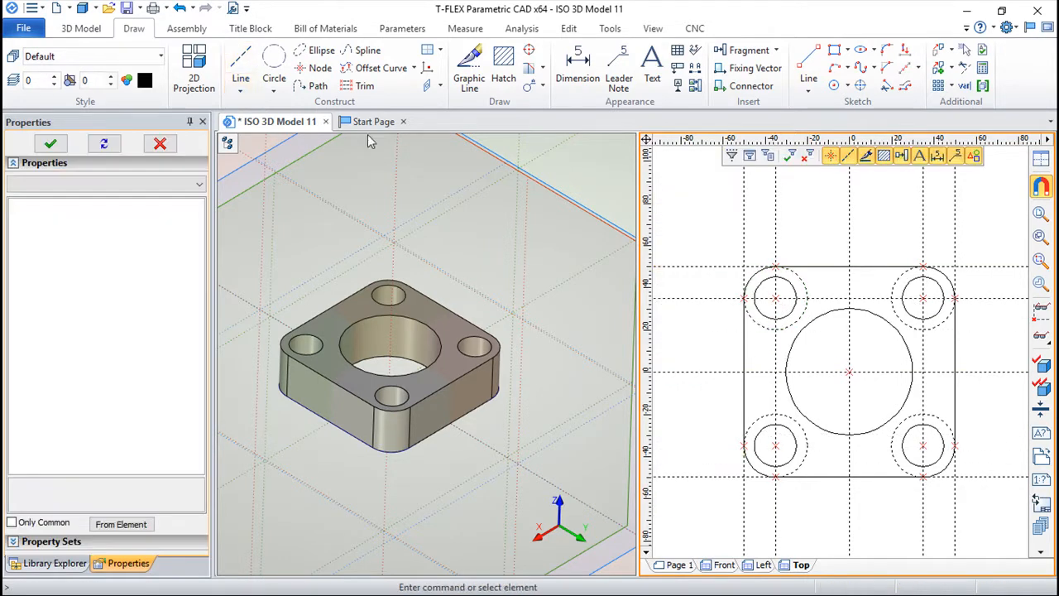
# Start a section constructed from the Top workplane.
pyautogui.click(81, 28)
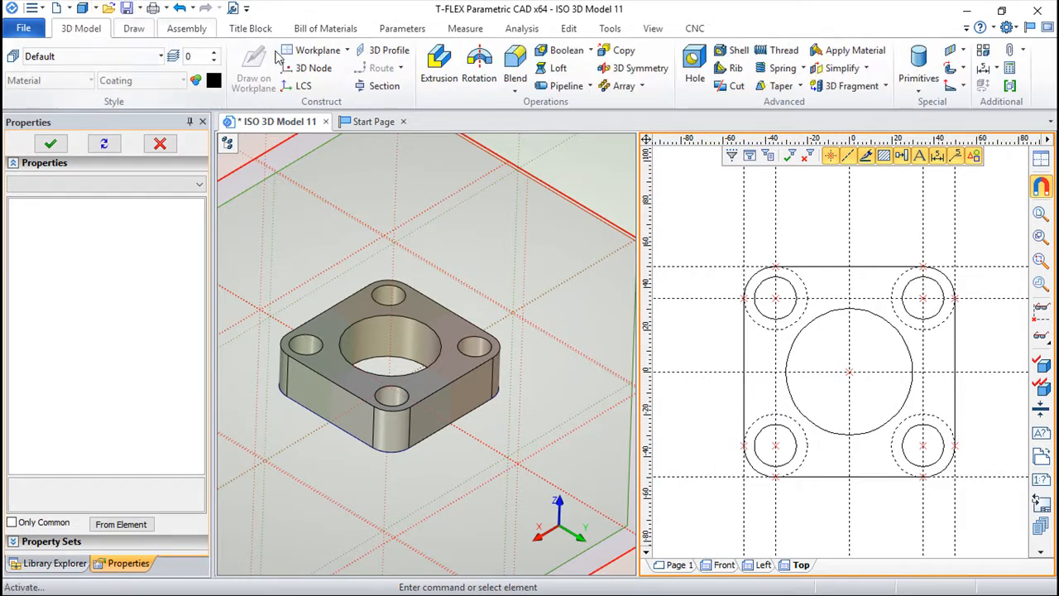
pyautogui.click(381, 85)
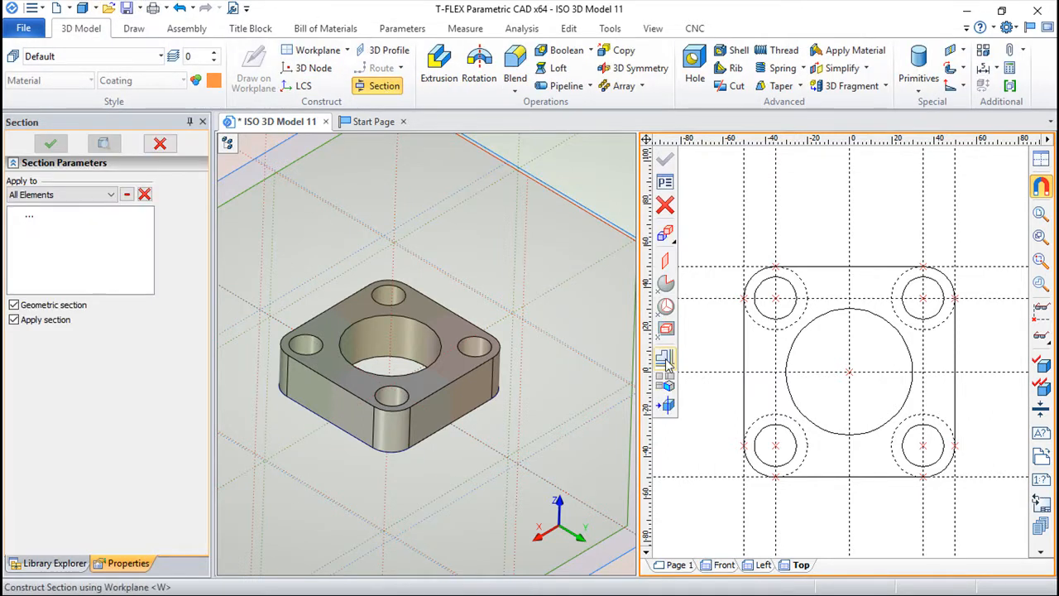
pyautogui.click(665, 369)
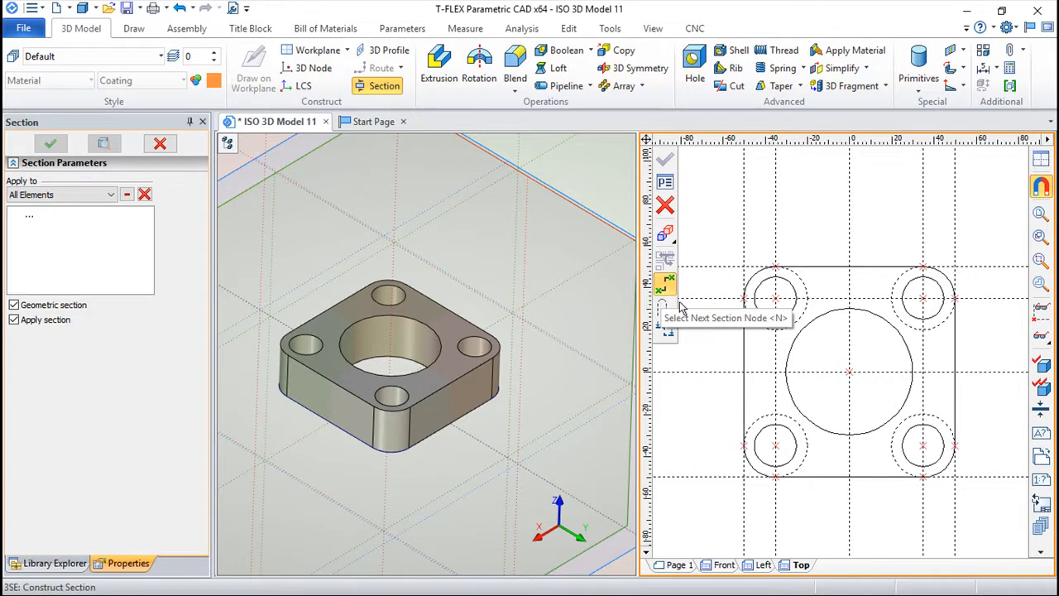
pyautogui.click(744, 372)
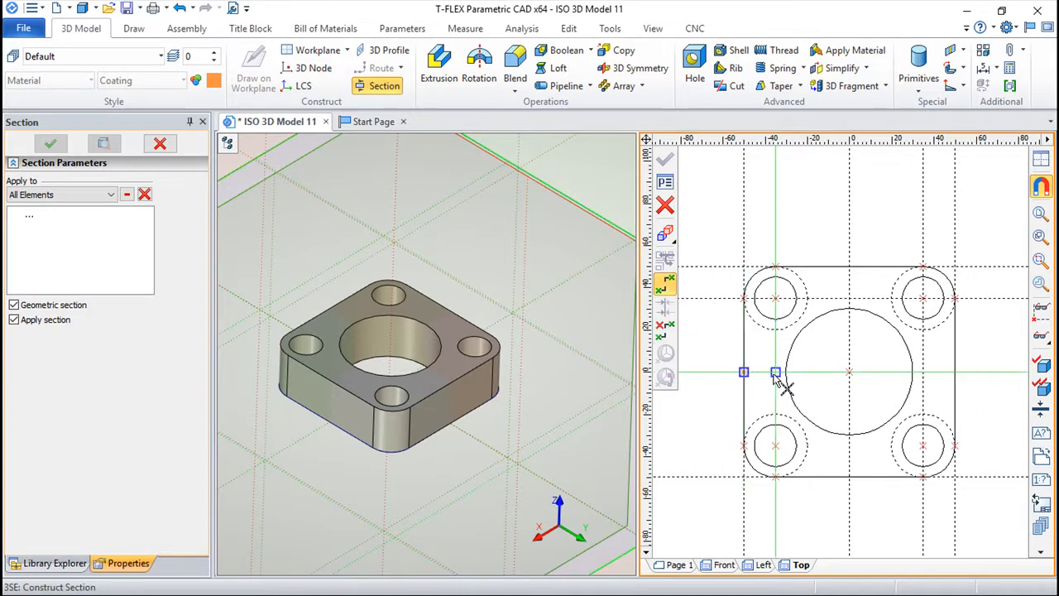
pyautogui.click(776, 373)
pyautogui.click(776, 299)
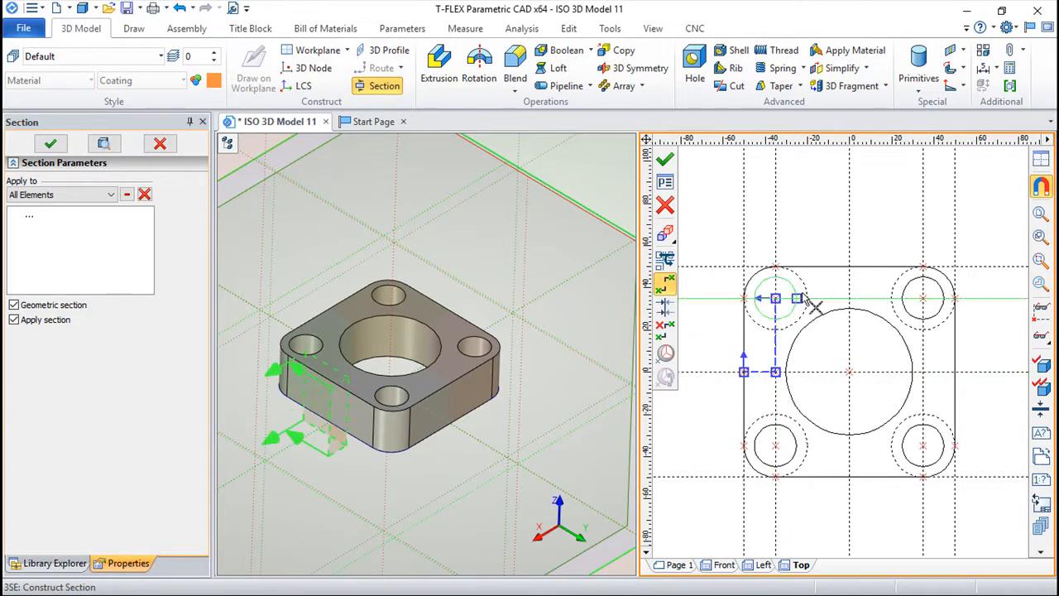
pyautogui.click(923, 298)
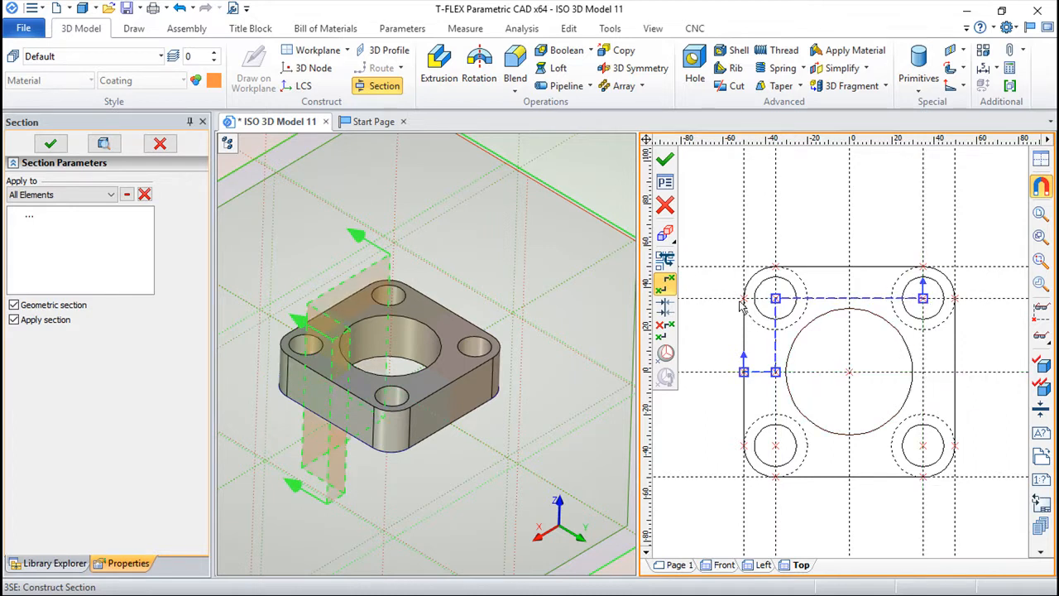
pyautogui.click(663, 337)
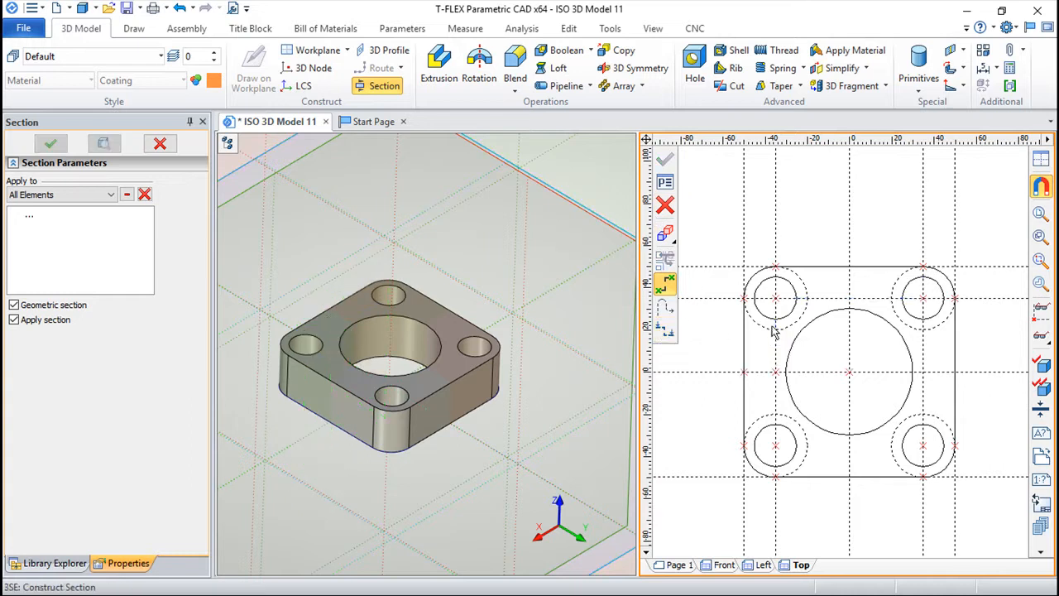
# Trace a stepped section path on the Top page from the left edge's midpoint via the upper-left hole, plate centre and lower-right hole to the right edge.
pyautogui.click(743, 372)
pyautogui.click(776, 372)
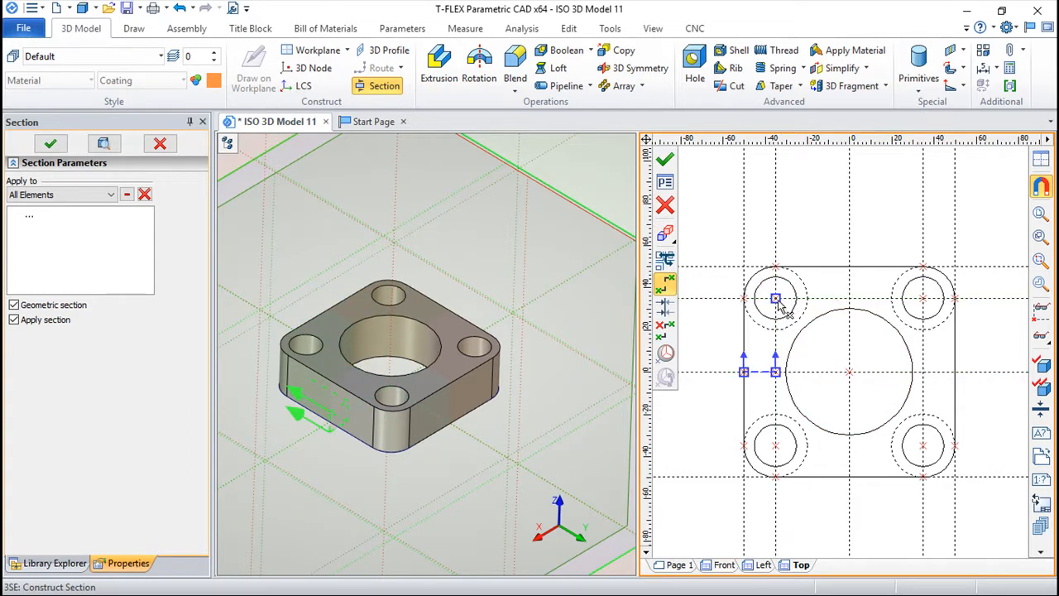
pyautogui.click(776, 298)
pyautogui.click(849, 298)
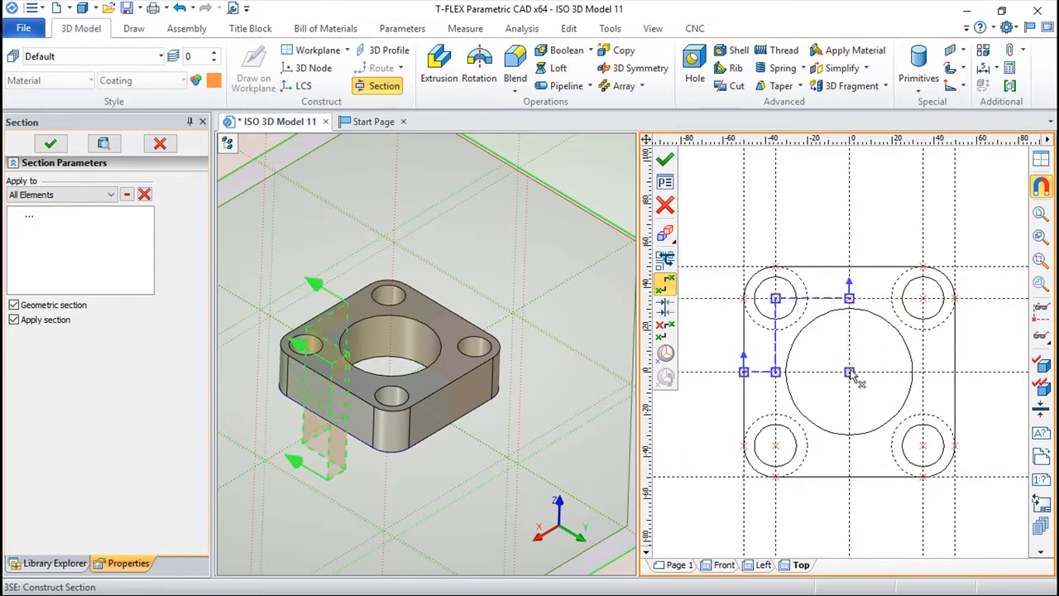
pyautogui.click(849, 372)
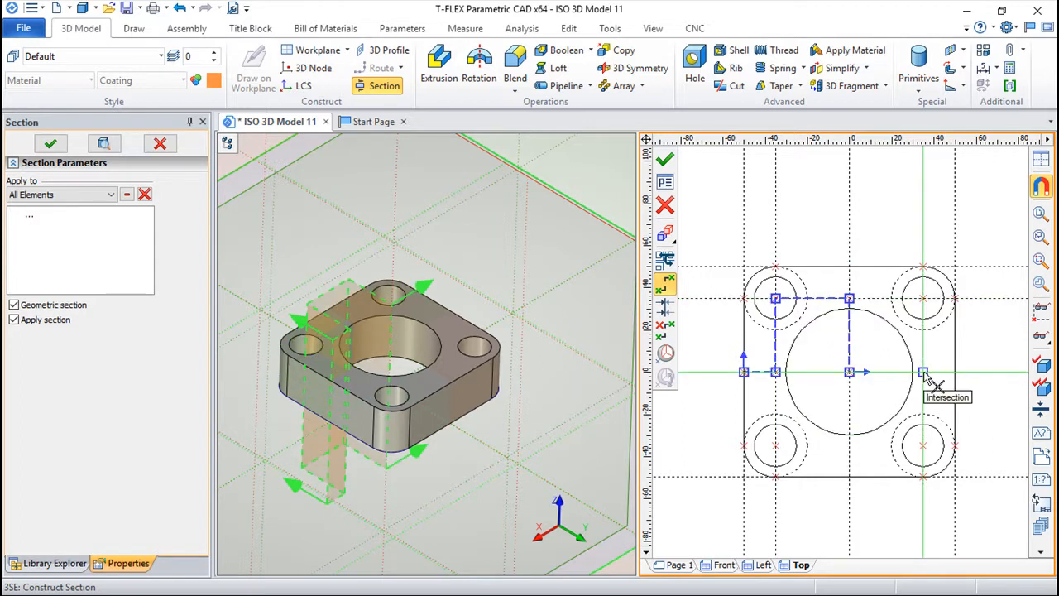
pyautogui.click(924, 374)
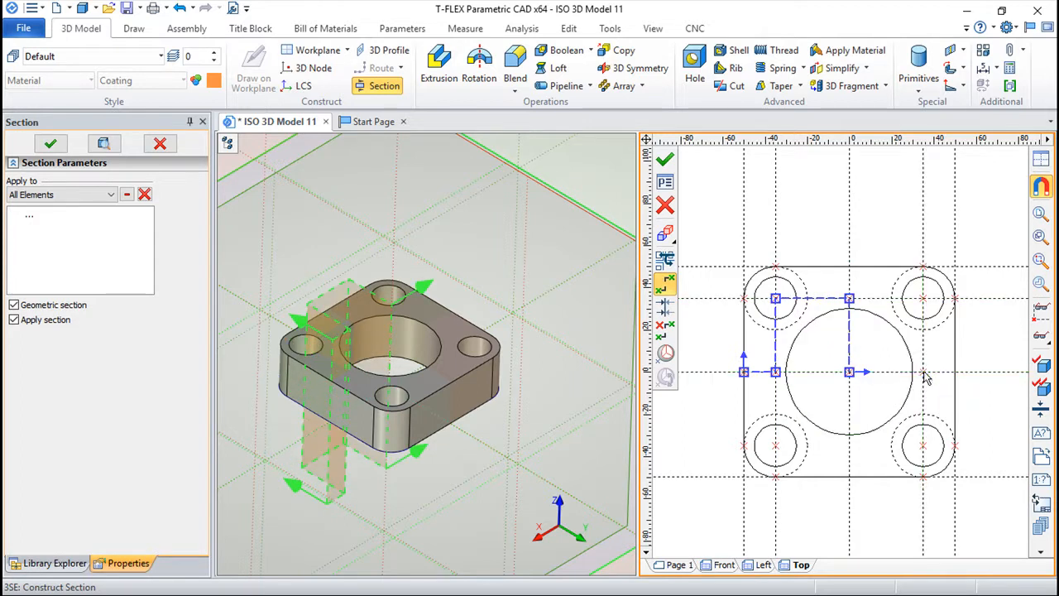
pyautogui.click(925, 448)
pyautogui.click(957, 447)
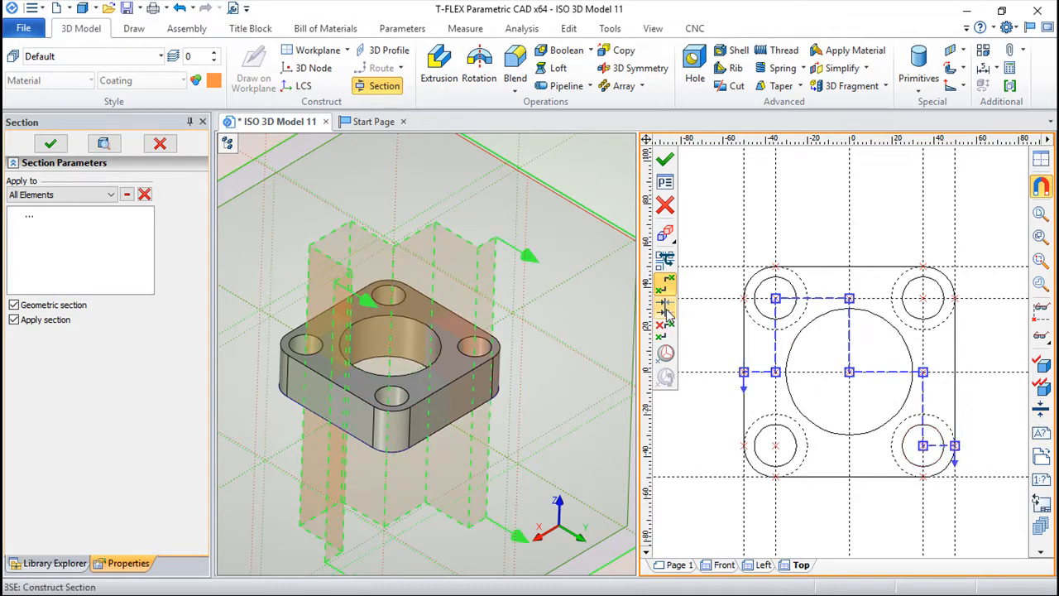
# Reverse the cutting direction of the stepped section and apply it to the plate.
pyautogui.click(668, 161)
pyautogui.moveTo(393, 472); pyautogui.dragTo(488, 387, button='middle')
pyautogui.moveTo(312, 455)
pyautogui.mouseDown(button='middle')
pyautogui.moveTo(348, 483)
pyautogui.moveTo(449, 240)
pyautogui.mouseUp(button='middle')
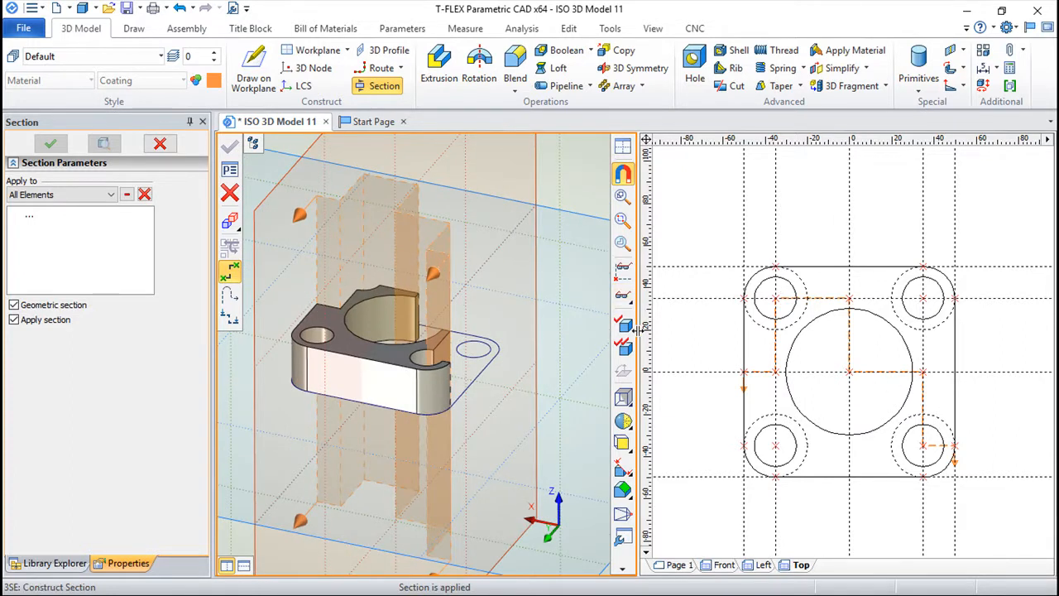
# Close the 2D drawing window beside the 3D view and undo the stepped section of the plate.
pyautogui.moveTo(636, 329); pyautogui.dragTo(1054, 330)
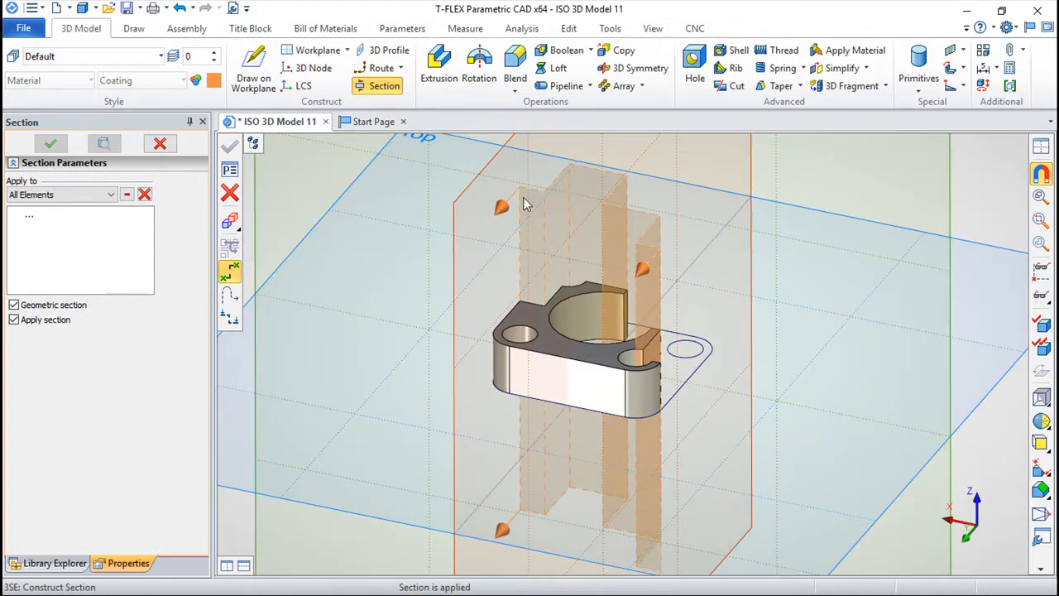
pyautogui.click(191, 8)
pyautogui.click(182, 12)
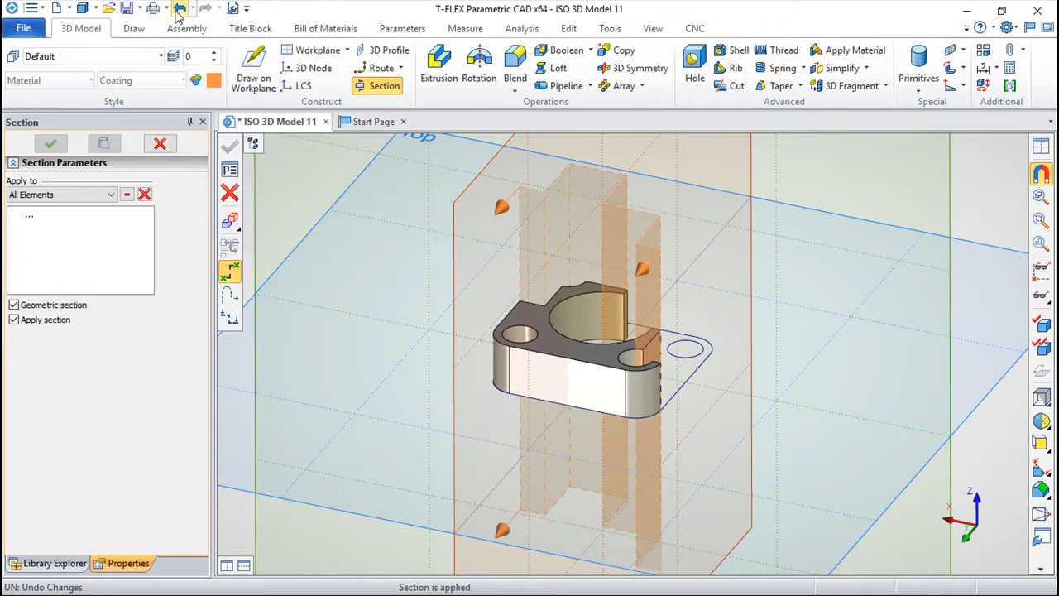
pyautogui.click(179, 10)
pyautogui.click(180, 9)
pyautogui.moveTo(629, 418); pyautogui.dragTo(512, 273, button='middle')
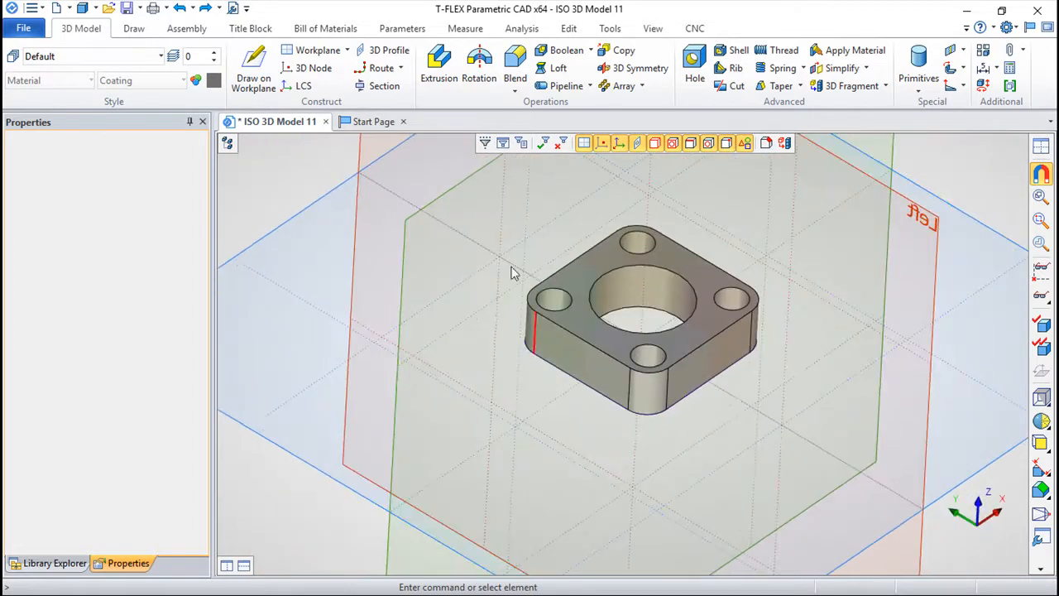
# Create a 3D node at the centre of one corner hole's upper edge on the plate.
pyautogui.click(377, 85)
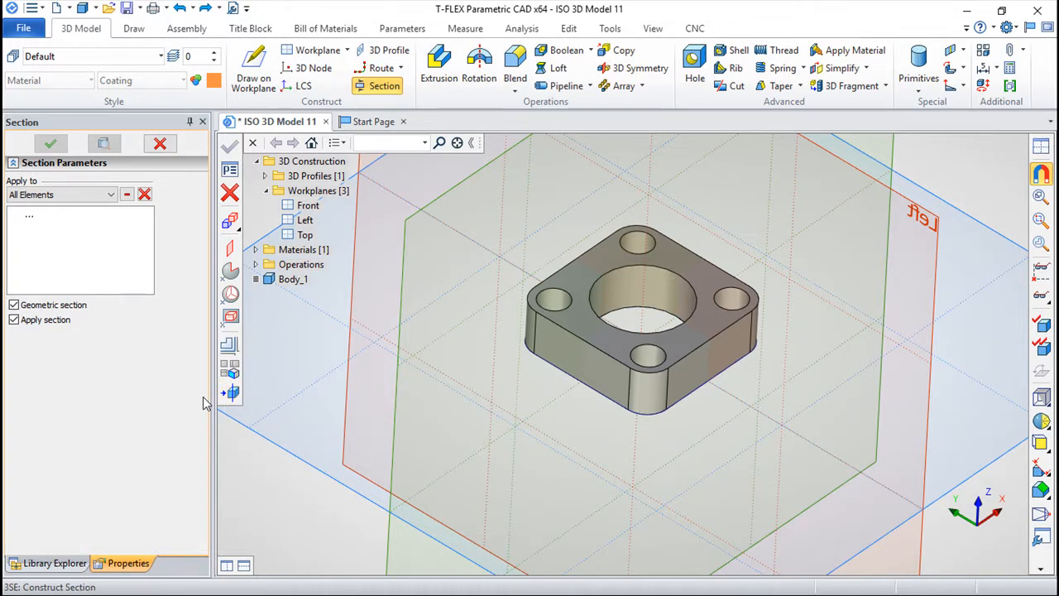
pyautogui.click(308, 68)
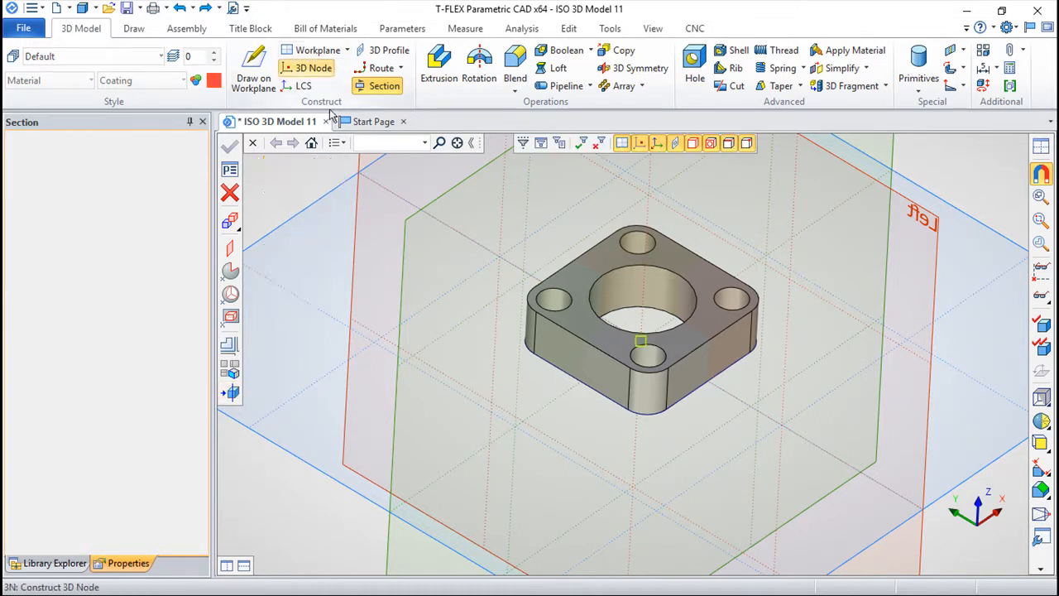
pyautogui.click(568, 308)
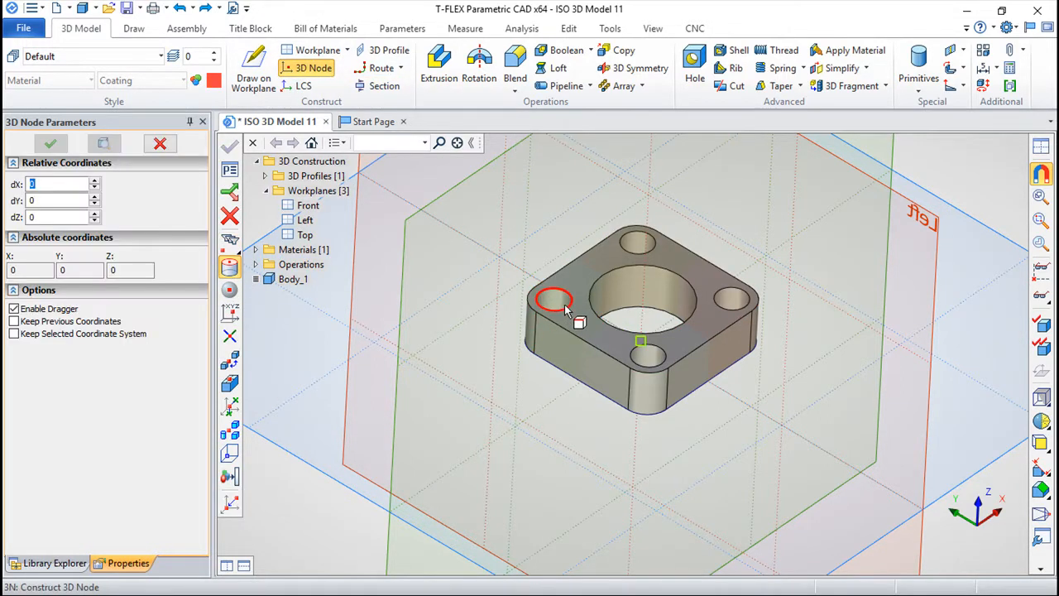
pyautogui.click(567, 309)
pyautogui.click(577, 281)
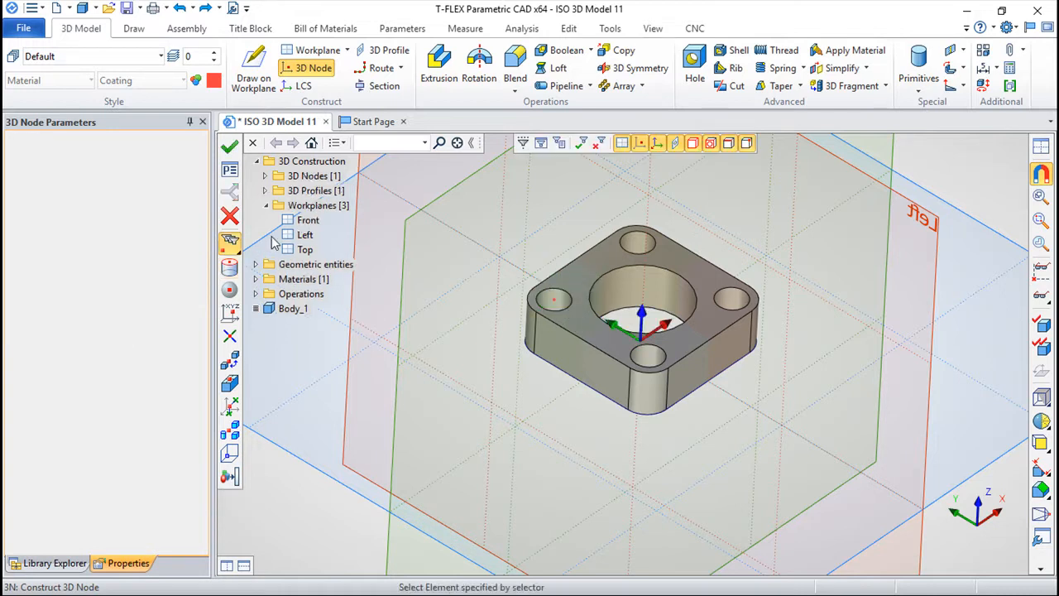
# Create a second 3D node on the upper edge of the large central hole at about parameter 0.419.
pyautogui.click(696, 295)
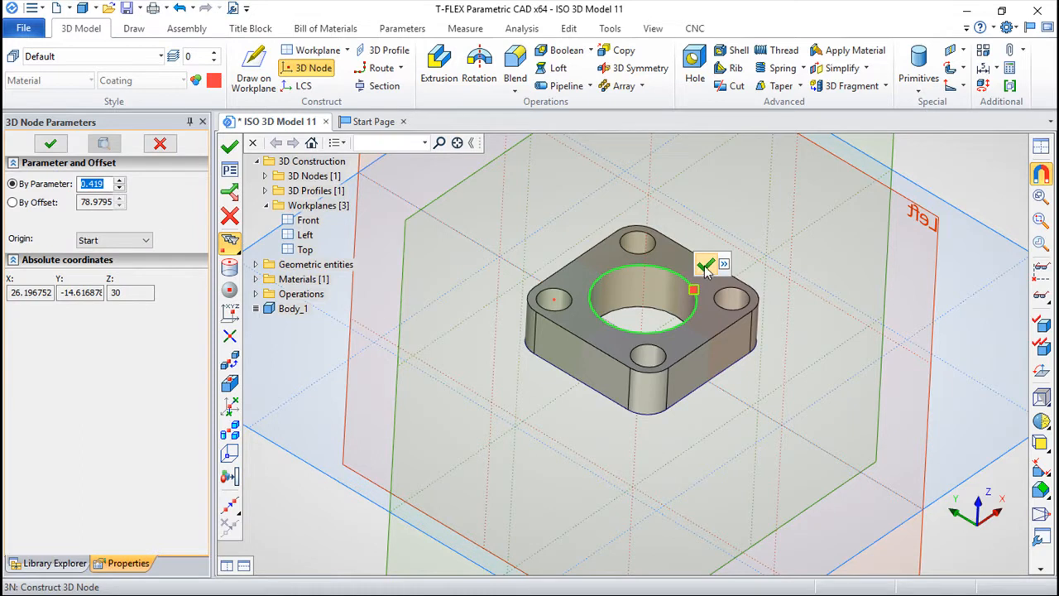
pyautogui.click(702, 265)
pyautogui.moveTo(721, 429); pyautogui.dragTo(692, 399)
pyautogui.press('Escape')
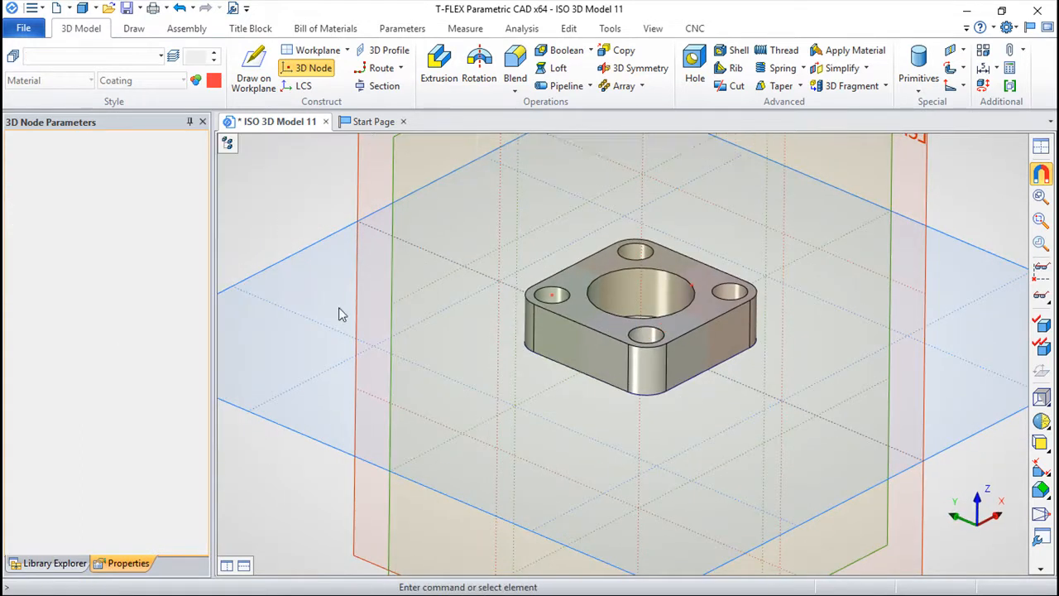
# Start a section based on 3D nodes and restrict it to Body_1.
pyautogui.click(370, 93)
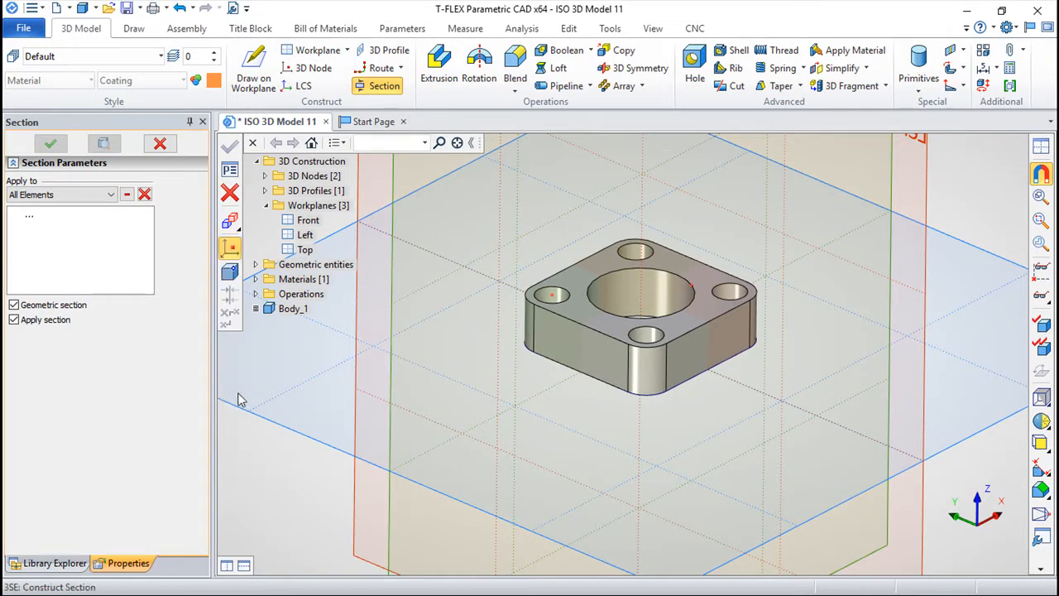
pyautogui.click(230, 221)
pyautogui.click(293, 309)
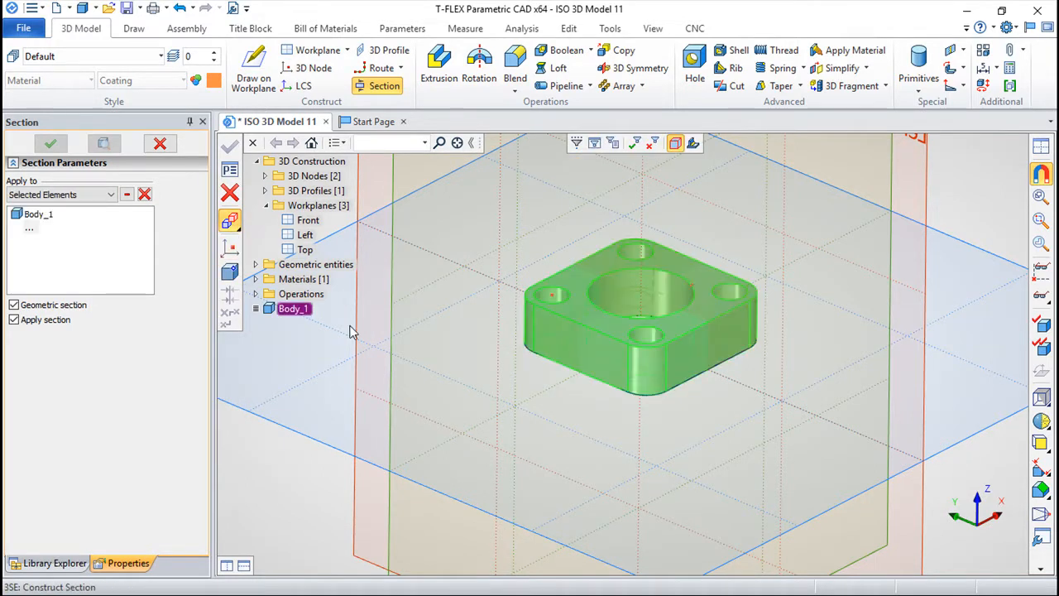
# Define the section through the corner hole's centre node and the central hole's edge node, and apply it.
pyautogui.click(230, 246)
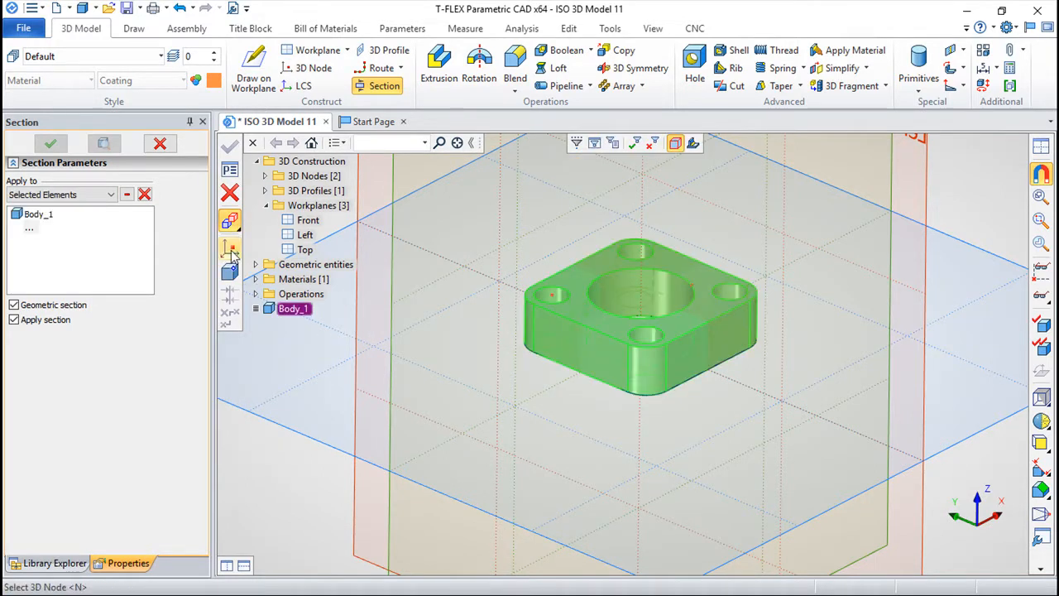
pyautogui.click(552, 296)
pyautogui.click(692, 287)
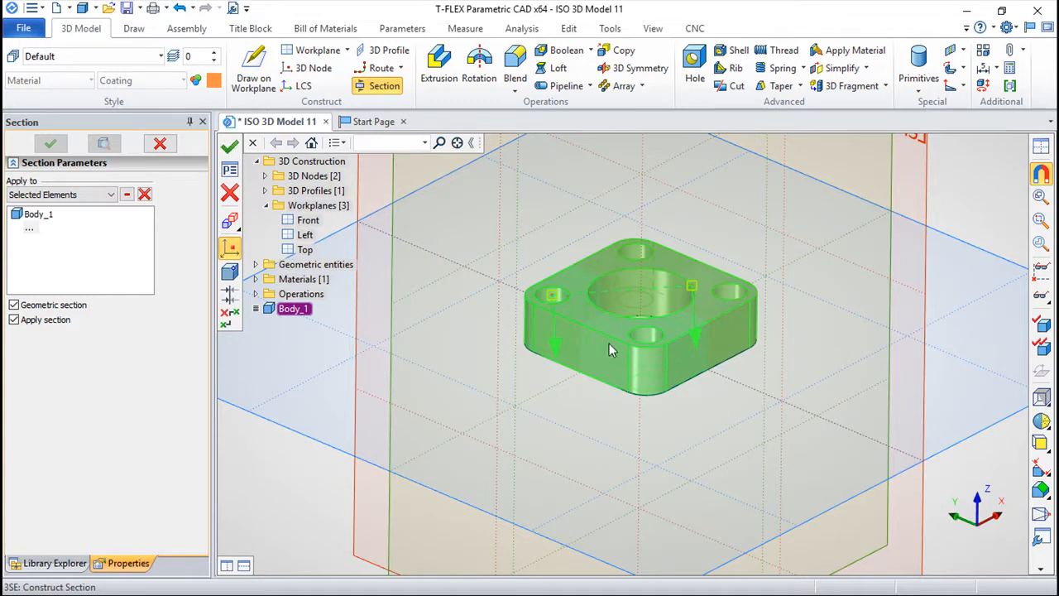
pyautogui.moveTo(613, 440); pyautogui.dragTo(790, 352, button='right')
pyautogui.moveTo(790, 260); pyautogui.dragTo(818, 232, button='right')
pyautogui.moveTo(746, 436); pyautogui.dragTo(596, 426, button='right')
pyautogui.click(230, 146)
pyautogui.moveTo(766, 451); pyautogui.dragTo(494, 432, button='right')
pyautogui.moveTo(731, 442); pyautogui.dragTo(723, 407, button='right')
pyautogui.moveTo(443, 423); pyautogui.dragTo(535, 476, button='middle')
pyautogui.moveTo(497, 418); pyautogui.dragTo(417, 184, button='middle')
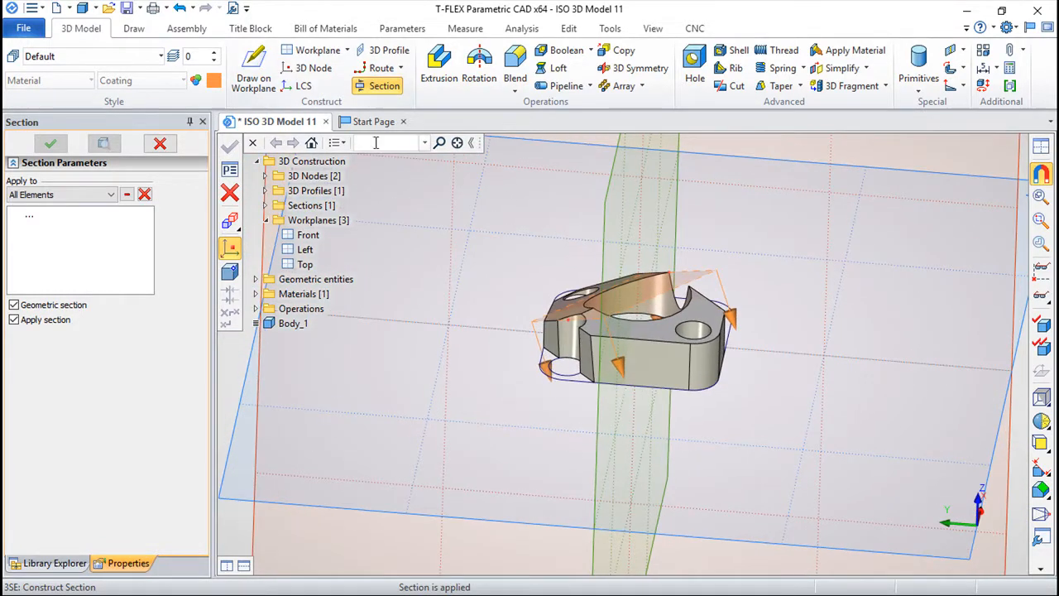
# Undo the node-based section and both 3D nodes on the plate.
pyautogui.click(179, 8)
pyautogui.click(177, 9)
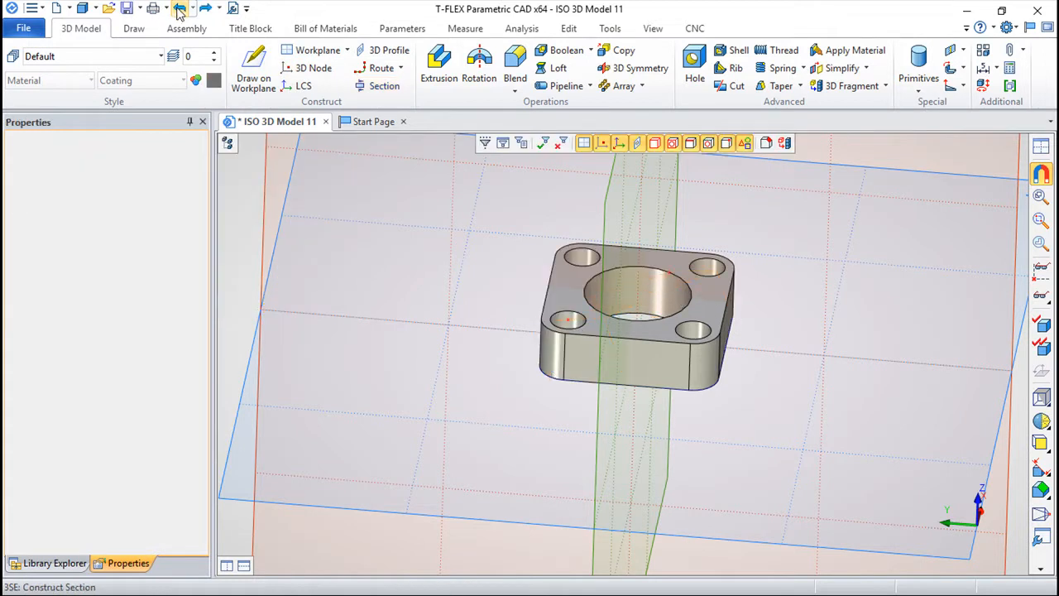
pyautogui.moveTo(457, 393); pyautogui.dragTo(369, 363, button='middle')
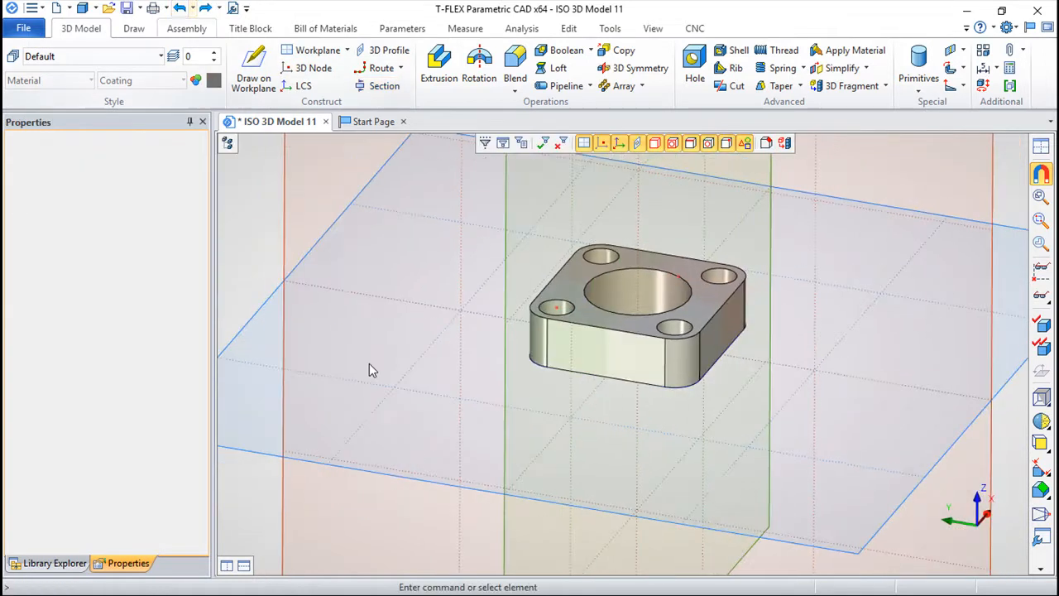
pyautogui.click(178, 9)
pyautogui.moveTo(703, 460); pyautogui.dragTo(690, 439, button='middle')
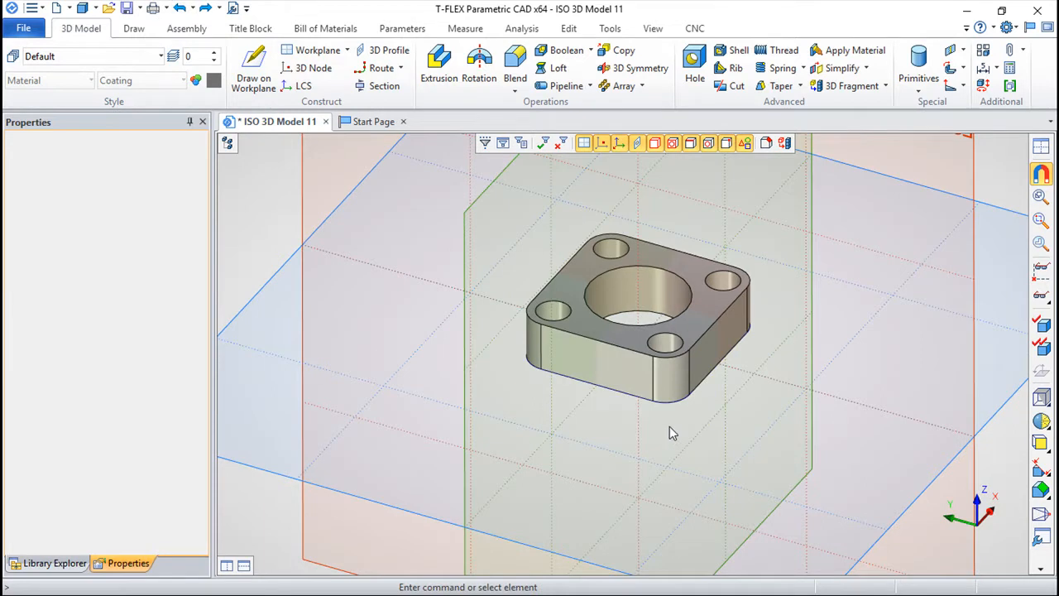